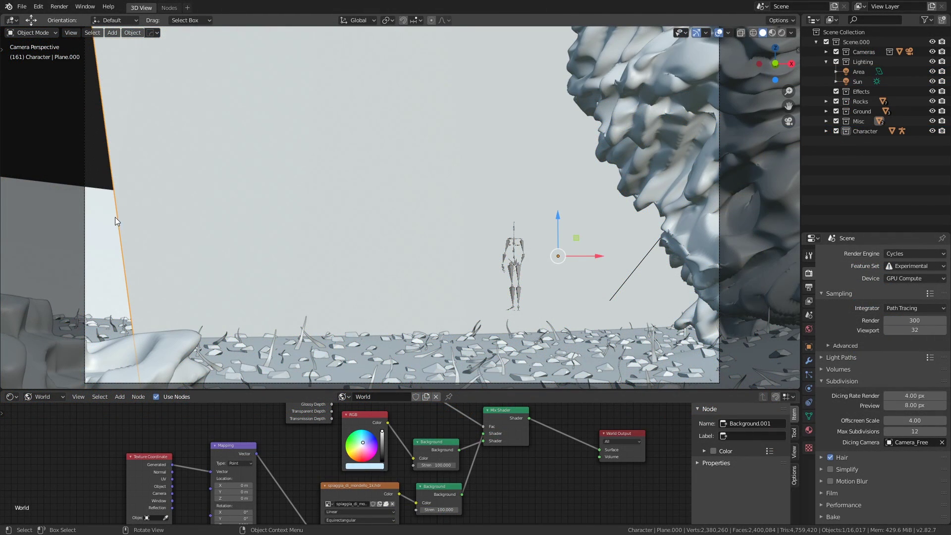
- Hide the Misc collection in the viewport
key(g)
right_click(321, 213)
click(932, 121)
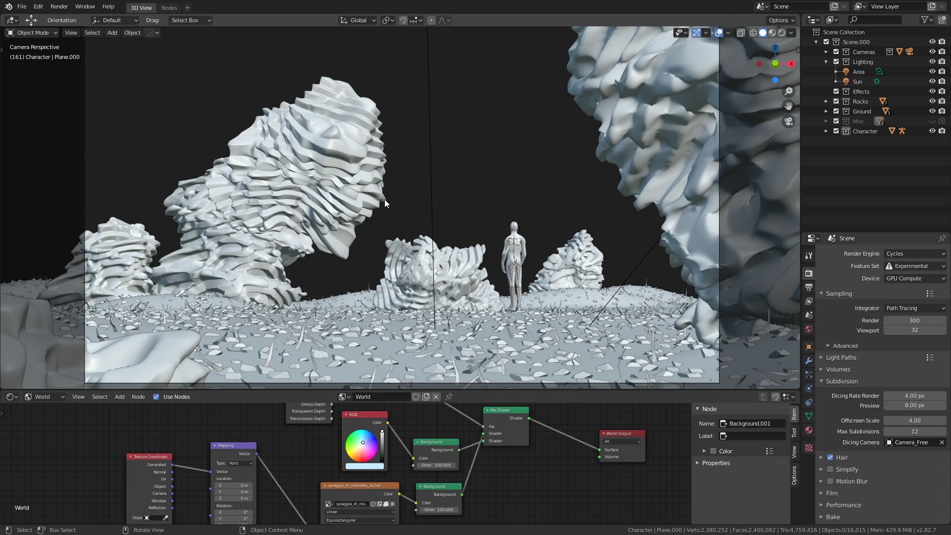
- Inspect the base mesh of the large overhanging rock in face edit mode and return to Object Mode
click(303, 195)
click(311, 153)
key(ctrl+Tab)
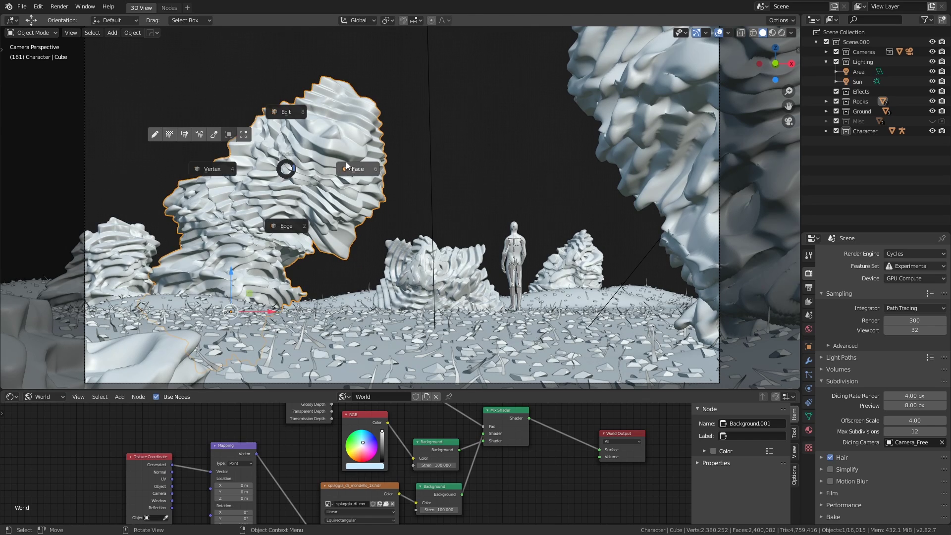
click(346, 162)
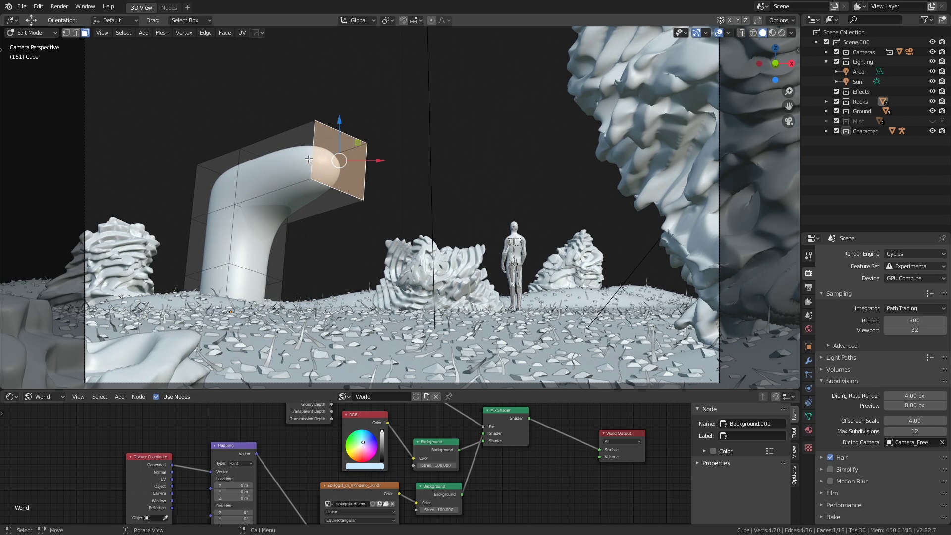
key(ctrl+Tab)
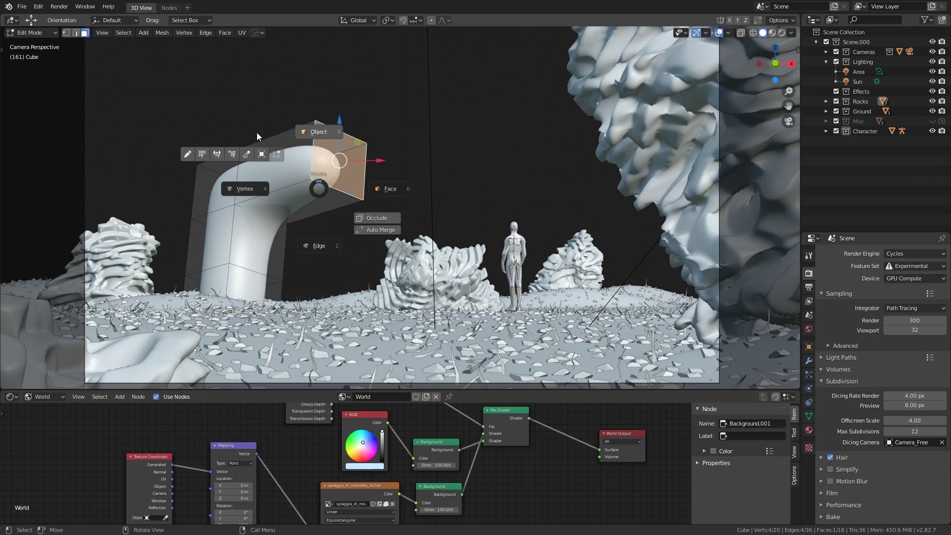
click(307, 133)
- Turn off viewport display of the rock's Smooth, Displace.001, Subdivision.001 and Displace modifiers
click(808, 361)
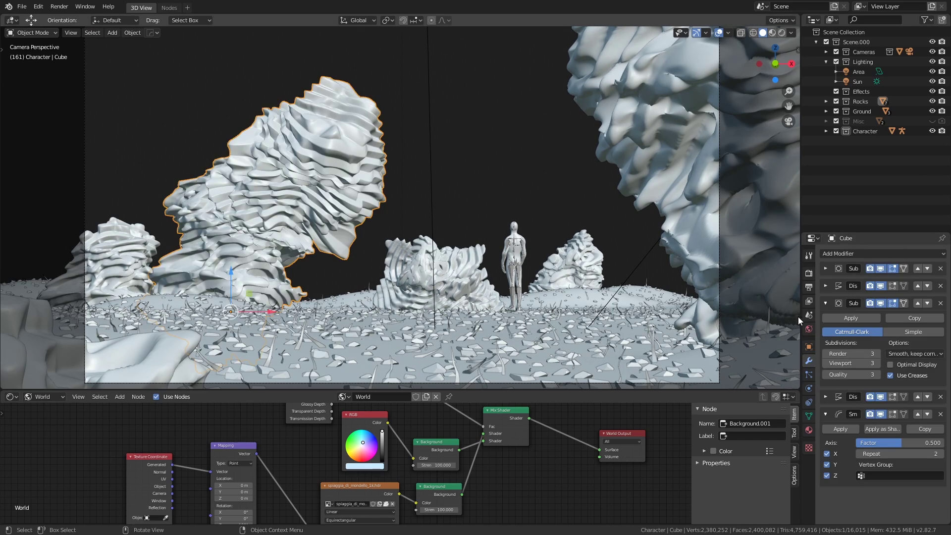
drag(799, 317, 689, 317)
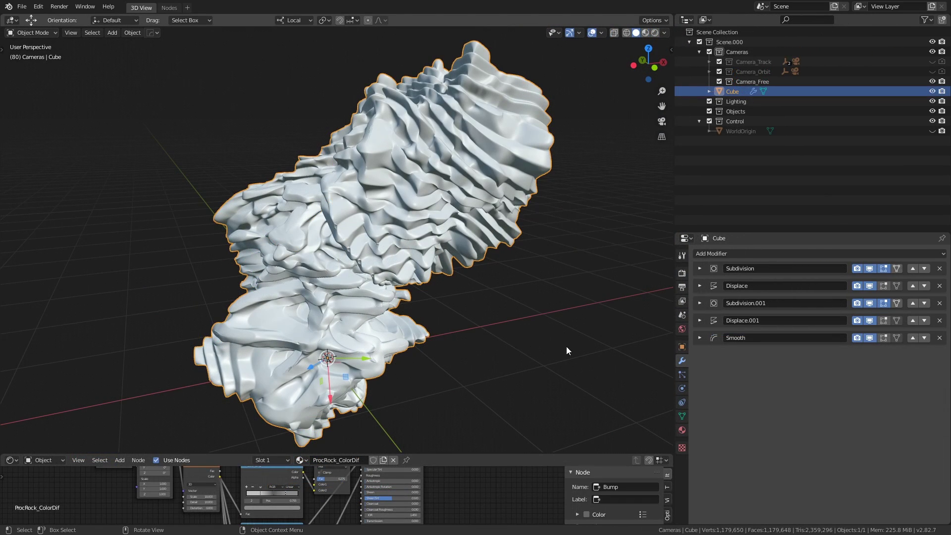
click(869, 337)
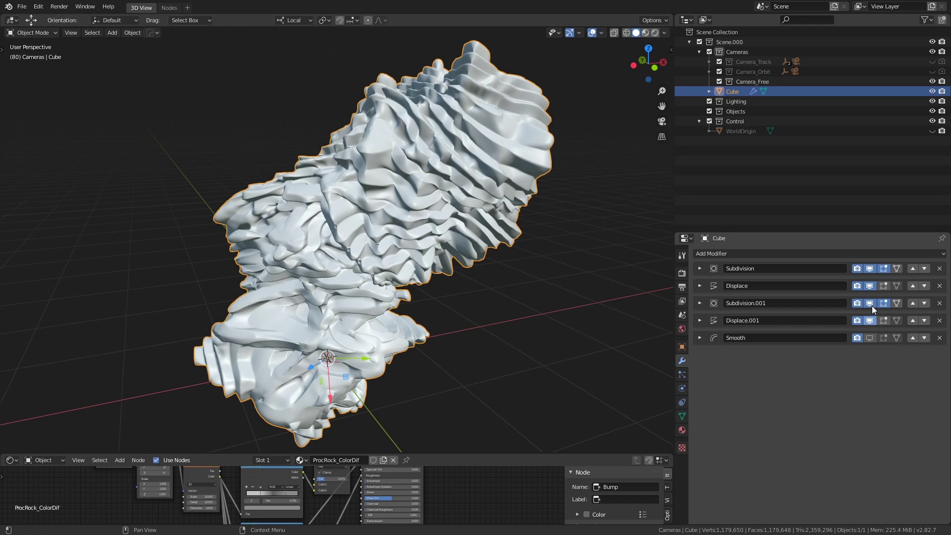
click(872, 305)
click(871, 287)
- Show the subdivided base shape in wireframe and examine its mesh density
middle_drag(461, 277, 530, 280)
scroll(530, 280, up, 2)
key(z)
click(459, 255)
middle_drag(458, 255, 318, 284)
middle_drag(456, 205, 500, 208)
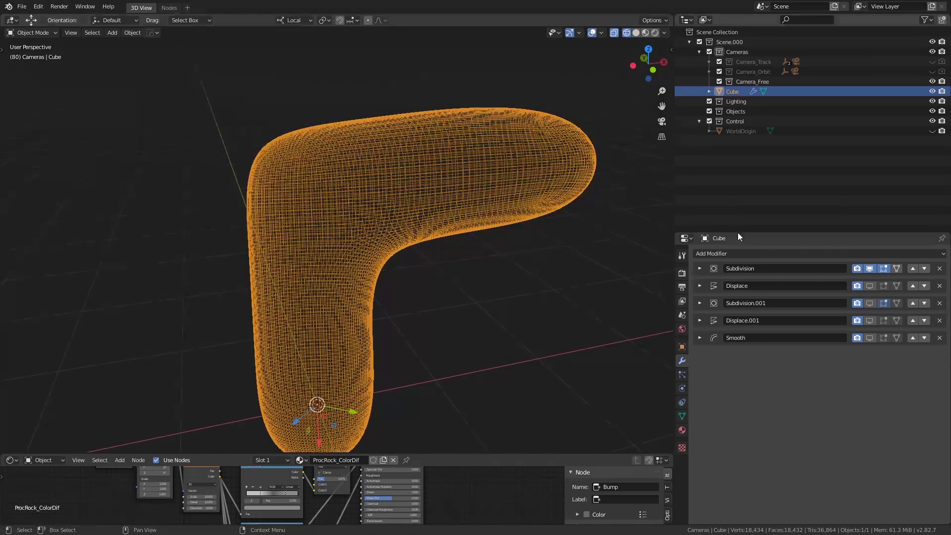
- Re-enable viewport display of the first Displace modifier and return the viewport to solid shading
click(698, 269)
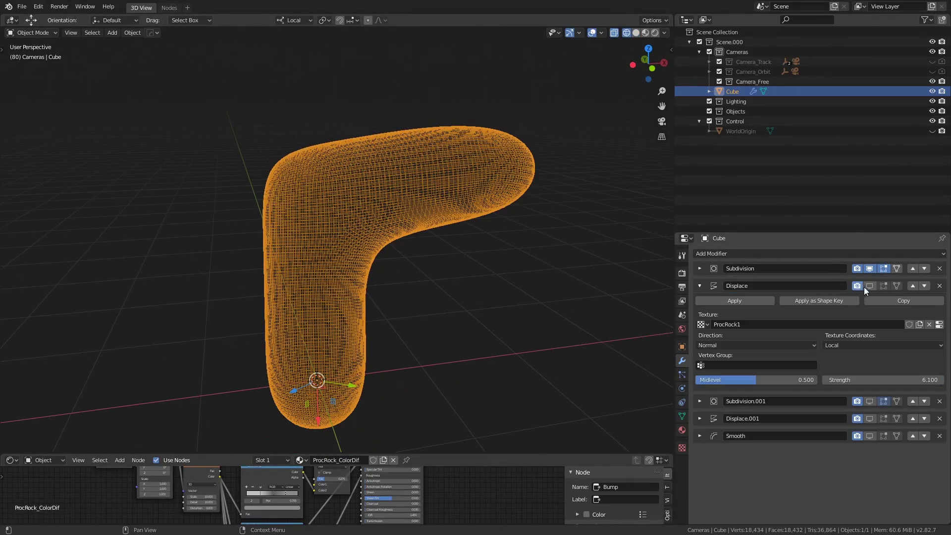
click(871, 285)
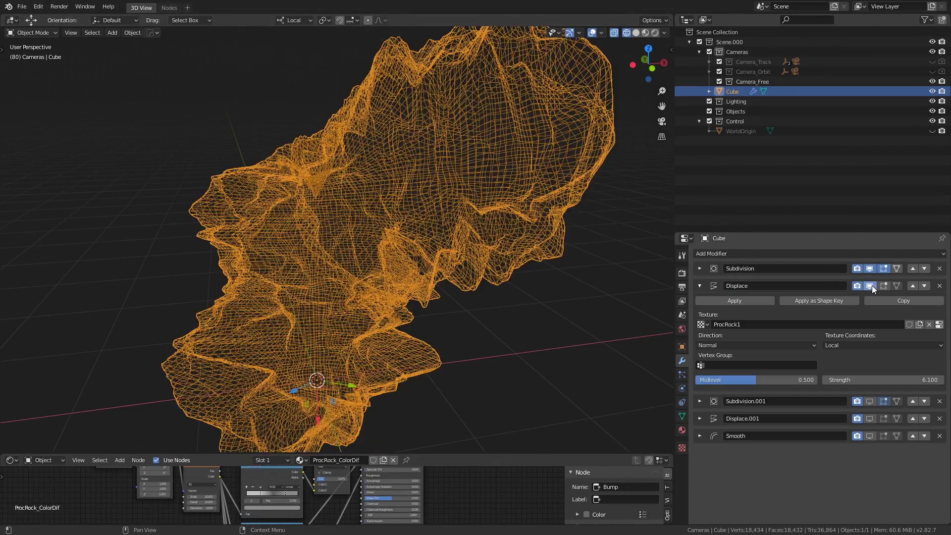
mouse_move(535, 248)
middle_down()
mouse_move(501, 244)
mouse_move(558, 228)
mouse_move(441, 239)
middle_up()
key(shift+z)
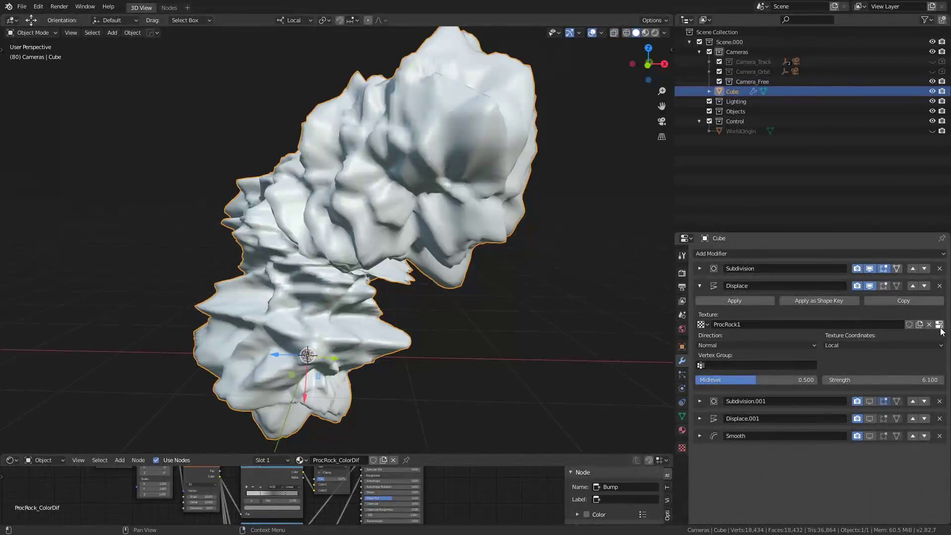
- Review the Musgrave settings of the first Displace modifier's ProcRock1 texture and return to the modifier stack
click(939, 324)
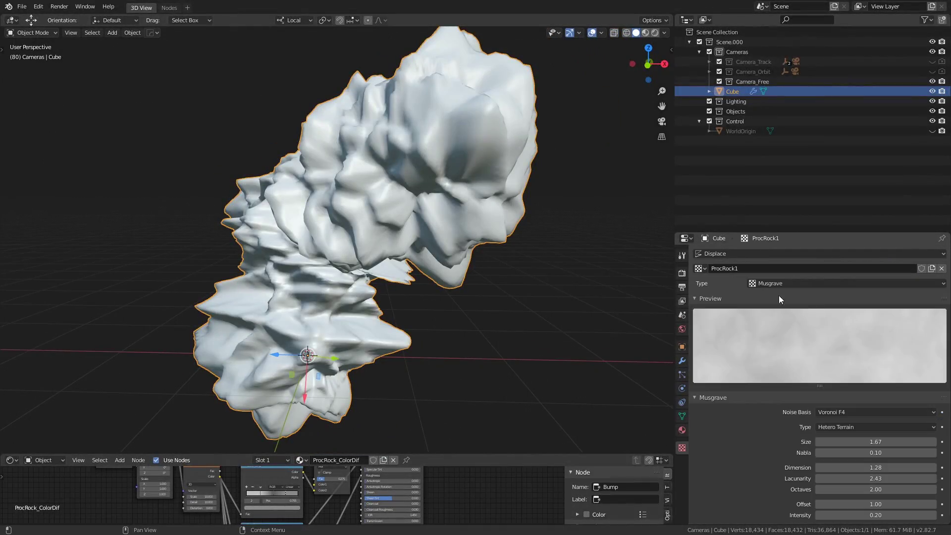
middle_drag(504, 271, 485, 277)
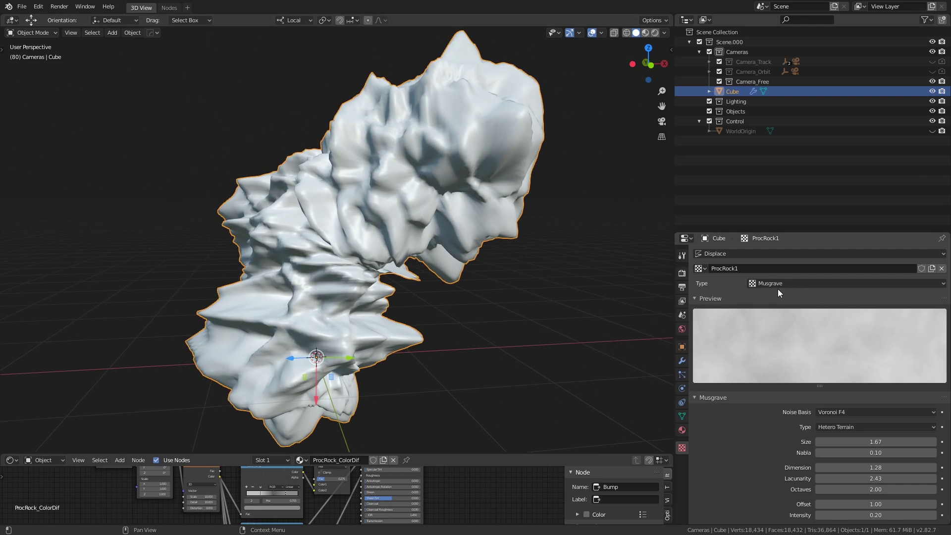
scroll(777, 297, down, 1)
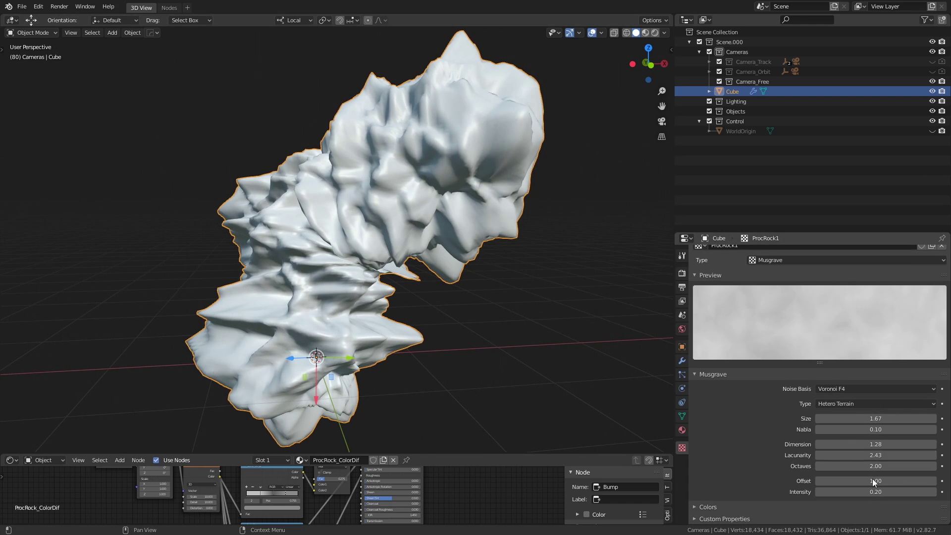
mouse_move(871, 419)
mouse_down()
mouse_move(891, 418)
mouse_move(812, 419)
mouse_move(871, 418)
mouse_up()
click(681, 361)
middle_drag(421, 239, 435, 231)
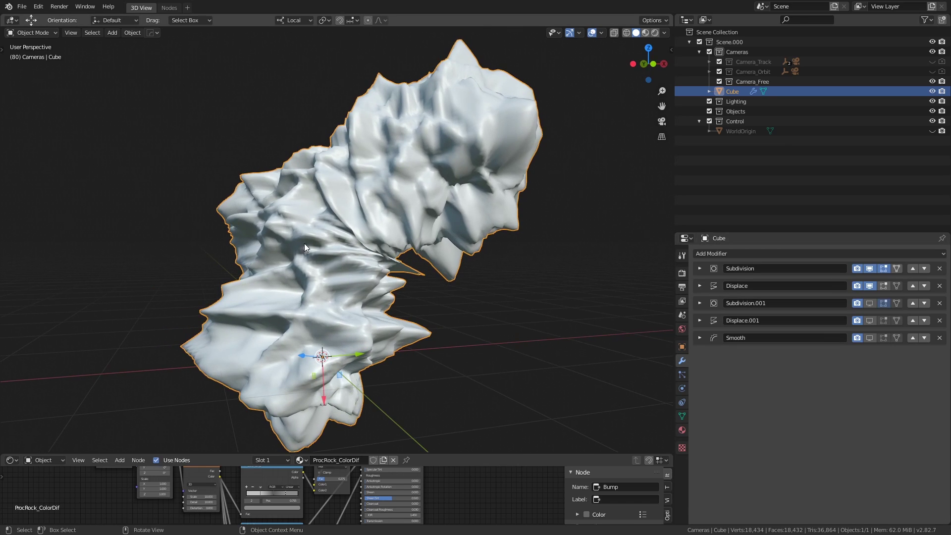
- Re-enable viewport display of the Subdivision.001 and Displace.001 modifiers
middle_drag(308, 230, 631, 267)
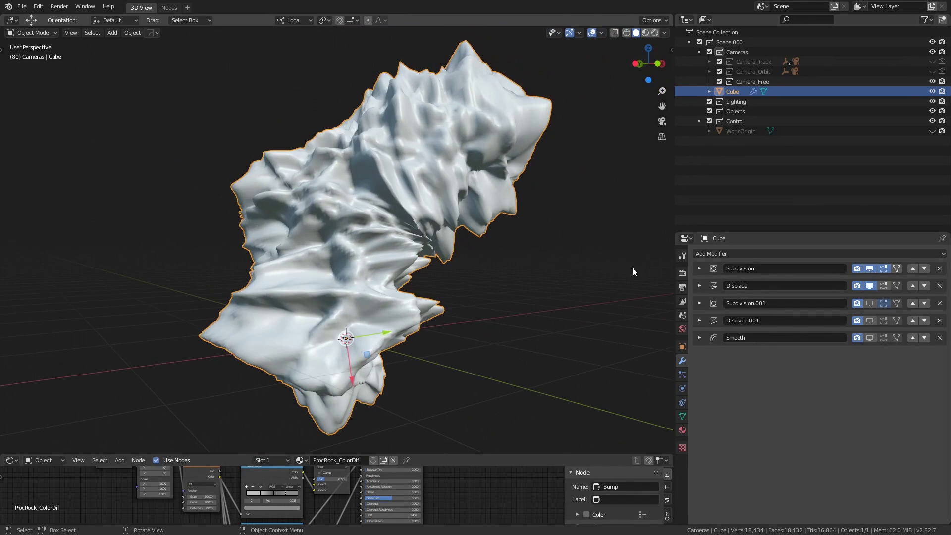
click(869, 302)
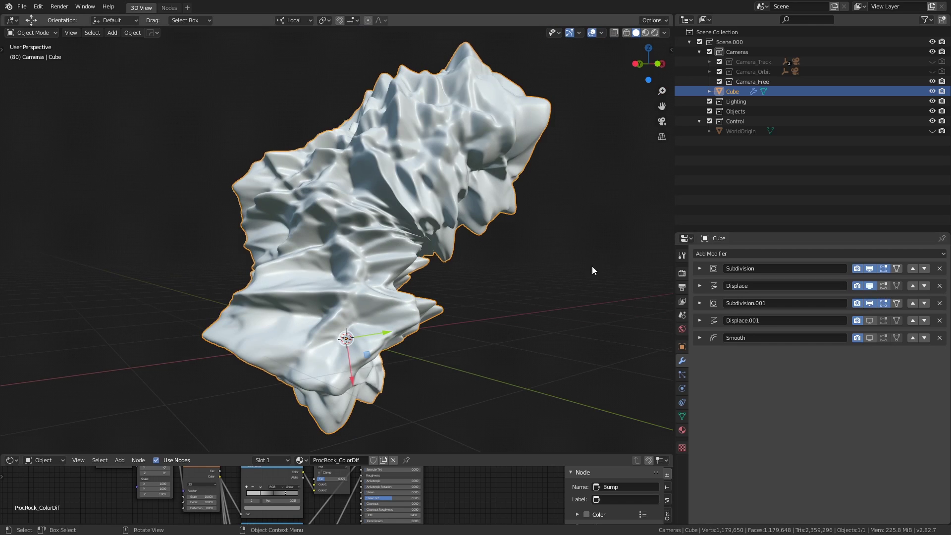
middle_drag(578, 265, 569, 291)
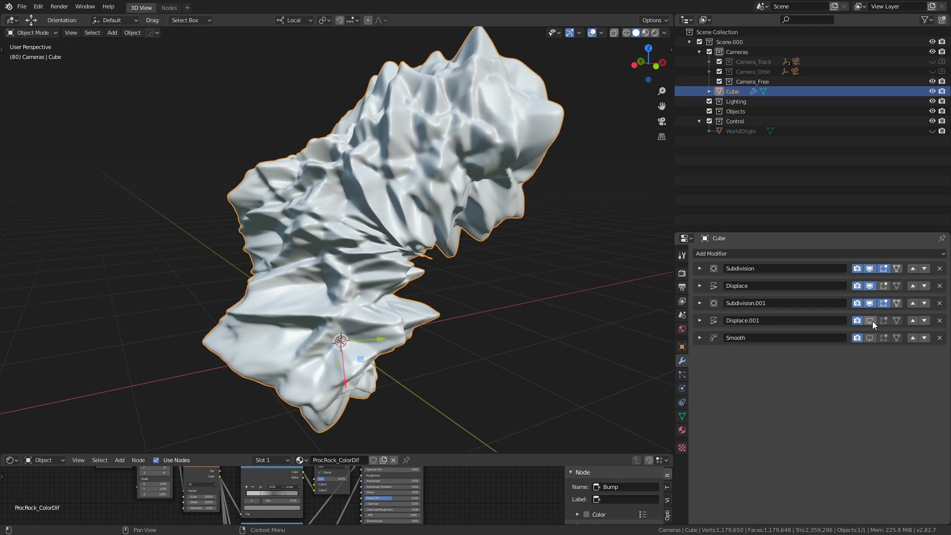
click(870, 320)
- Open the Wood texture settings of ProcRock2 used by Displace.001 and examine the layered displacement
middle_drag(584, 282, 499, 281)
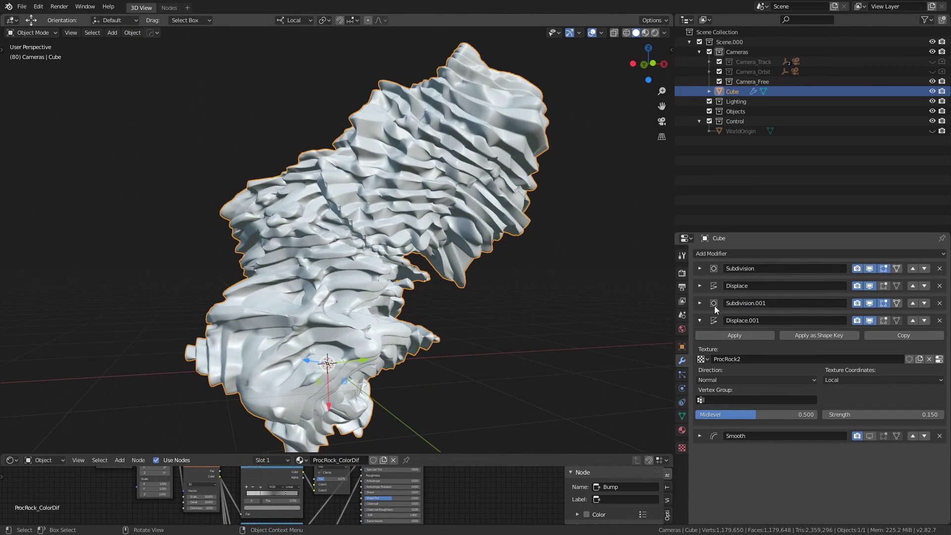
click(939, 359)
middle_drag(575, 286, 460, 261)
- Extrude the side face at the upper end of the rock's base mesh outward to form a second arm
key(Tab)
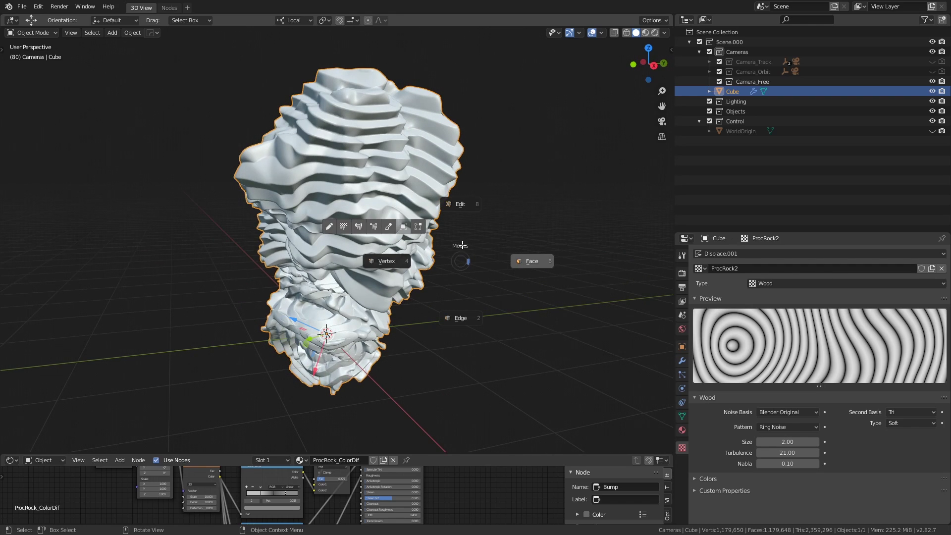
click(463, 244)
middle_drag(356, 240, 398, 235)
click(343, 221)
mouse_move(343, 221)
shift+middle_down()
mouse_move(411, 236)
mouse_move(344, 216)
shift+middle_up()
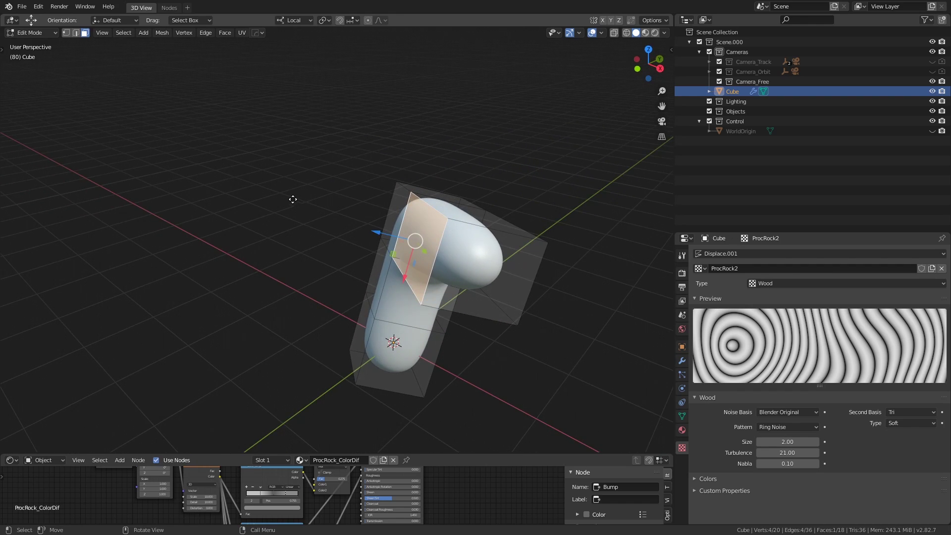
key(e)
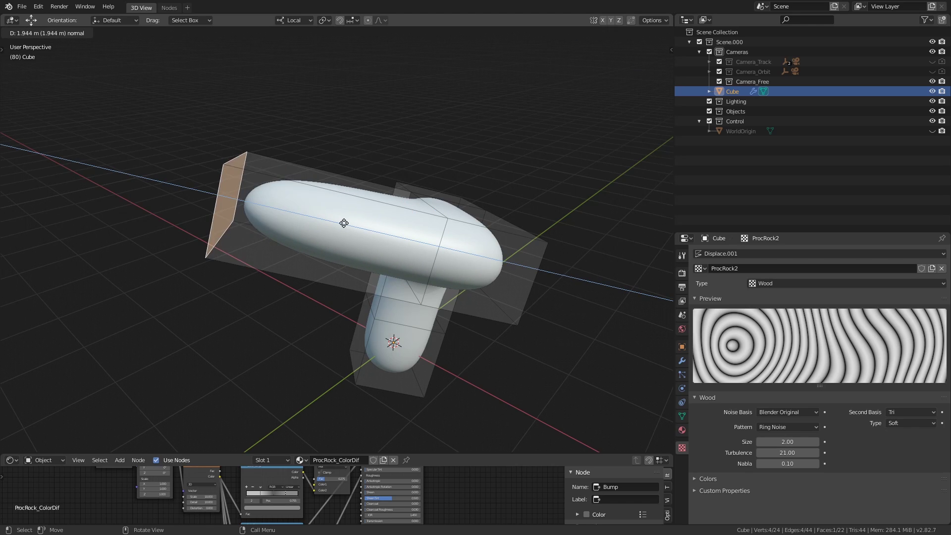
click(272, 205)
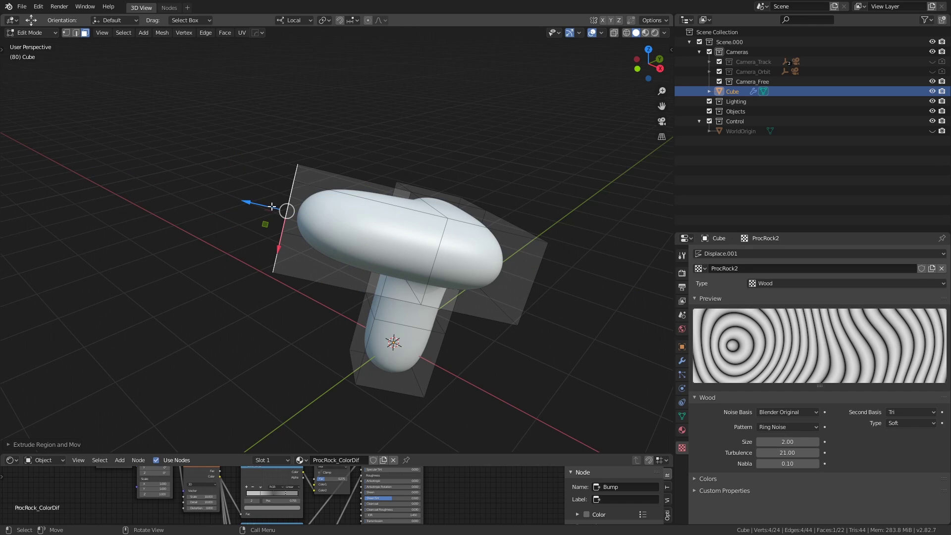
- Turn off edit-mode display of the Subdivision.001 modifier
click(682, 361)
middle_drag(414, 232, 636, 289)
click(699, 320)
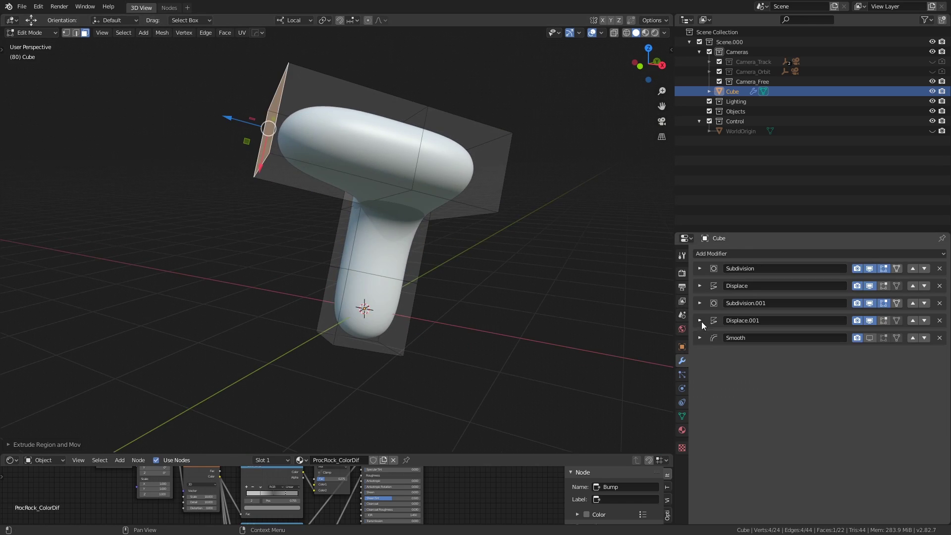
click(882, 304)
- Move the new arm's end face upward so the arm slopes up
middle_drag(342, 182, 355, 189)
key(g)
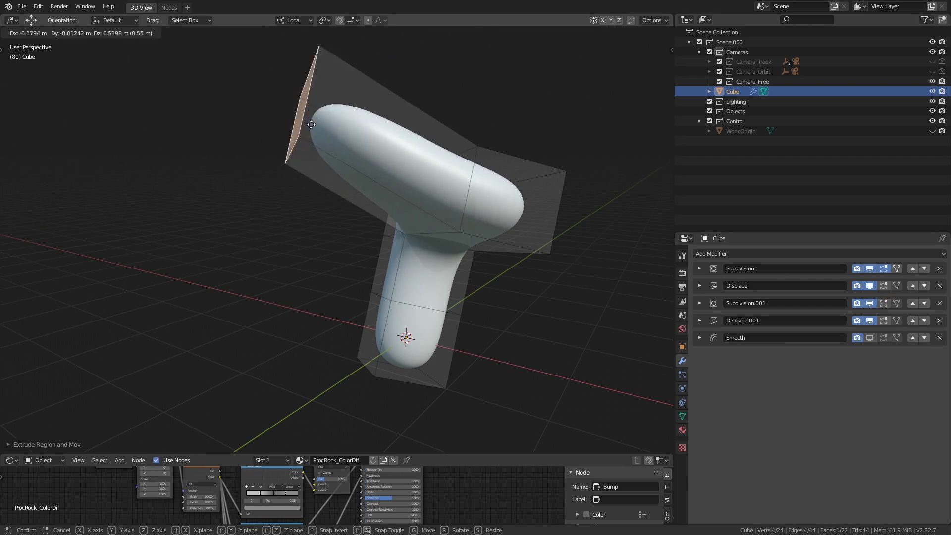
click(206, 101)
- Extrude the arm's end face outward by about 1.7 m and move the new end downward into a bend
shift+middle_drag(205, 101, 411, 208)
middle_drag(411, 208, 380, 206)
key(e)
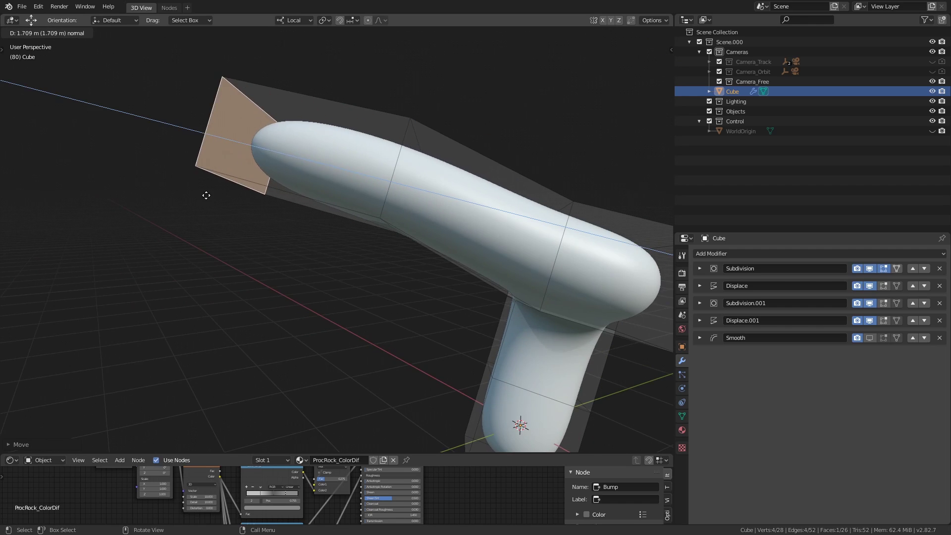
click(194, 185)
key(g)
click(399, 266)
middle_drag(399, 265, 389, 282)
- Return to Object Mode and switch the viewport to rendered shading
key(Tab)
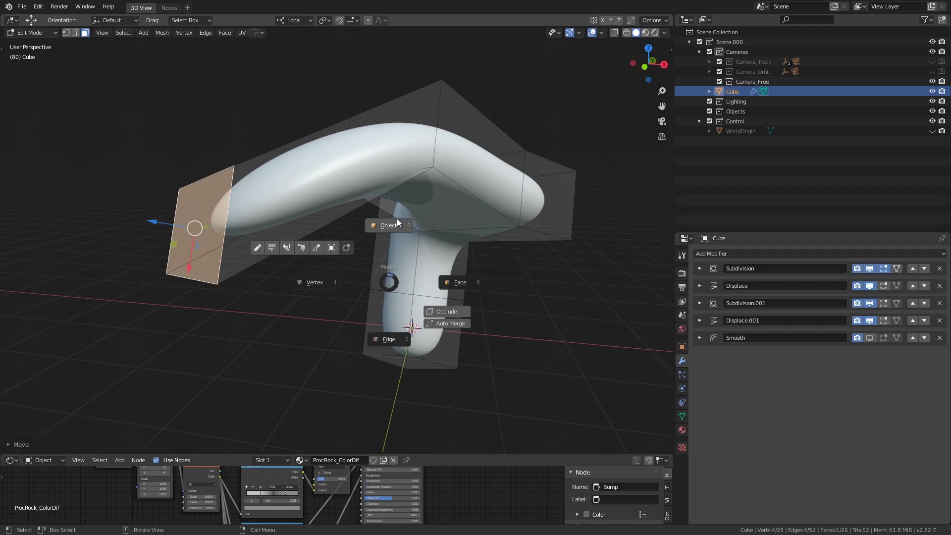
click(395, 170)
mouse_move(394, 170)
middle_down()
mouse_move(403, 202)
mouse_move(386, 192)
mouse_move(399, 248)
mouse_move(468, 215)
mouse_move(282, 281)
mouse_move(476, 302)
mouse_move(377, 276)
mouse_move(378, 254)
middle_up()
key(z)
click(429, 230)
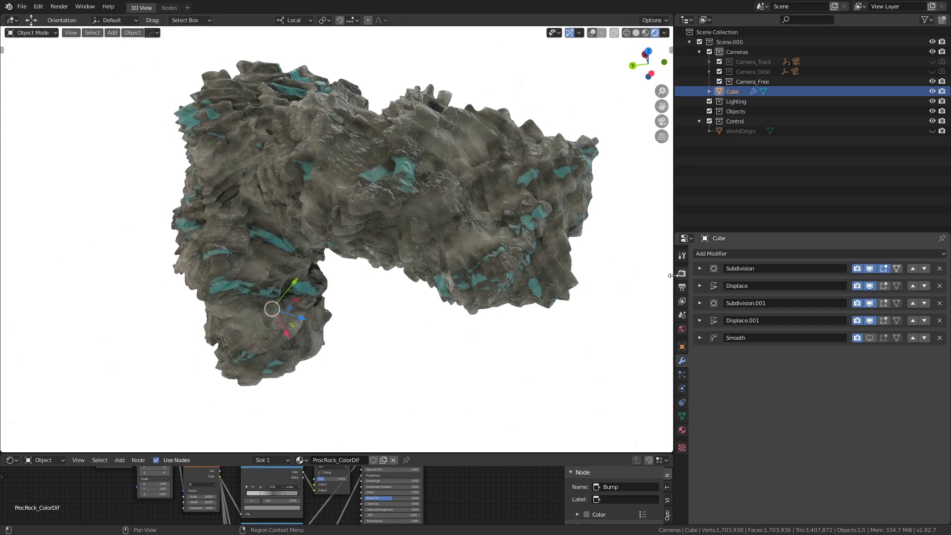
- Set the render engine to Cycles
click(682, 272)
click(845, 254)
click(836, 284)
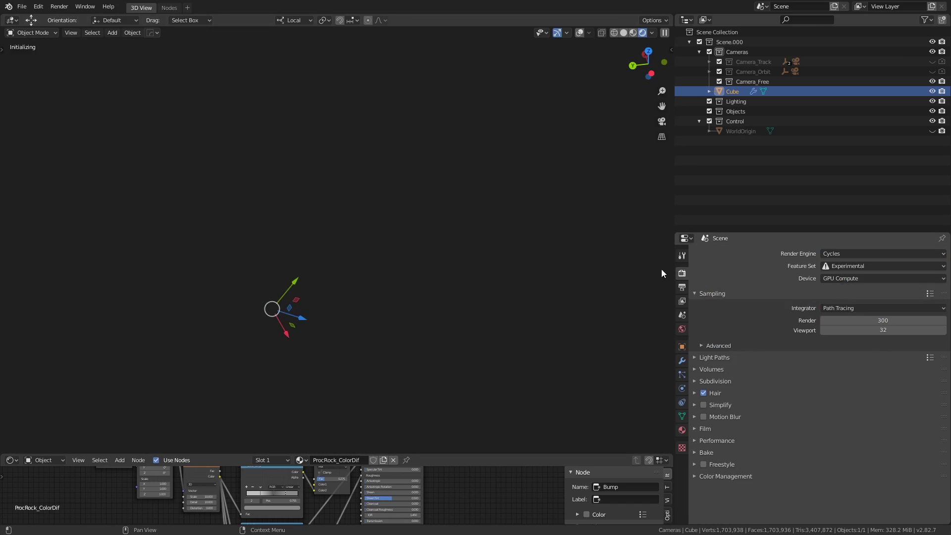
- Add a Sun light and set its strength to 10
key(shift+a)
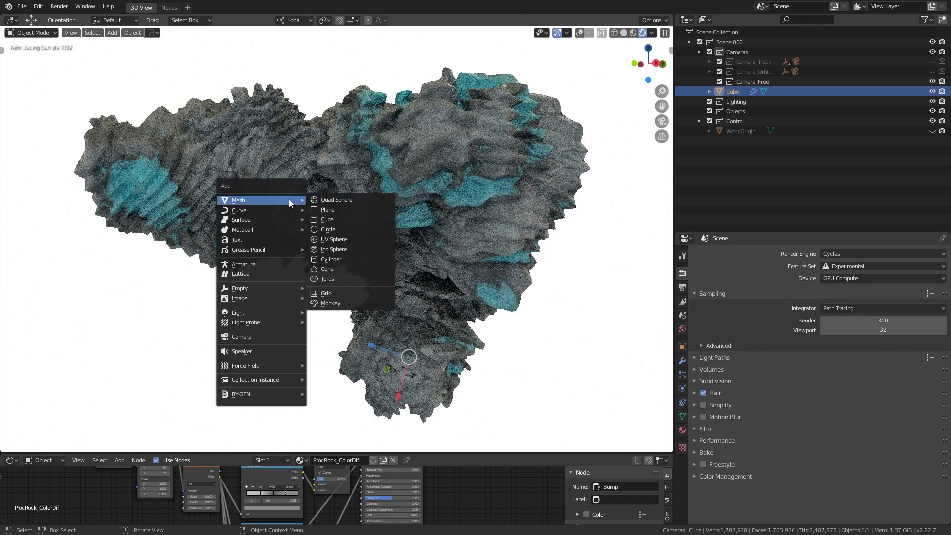
mouse_move(275, 310)
click(340, 323)
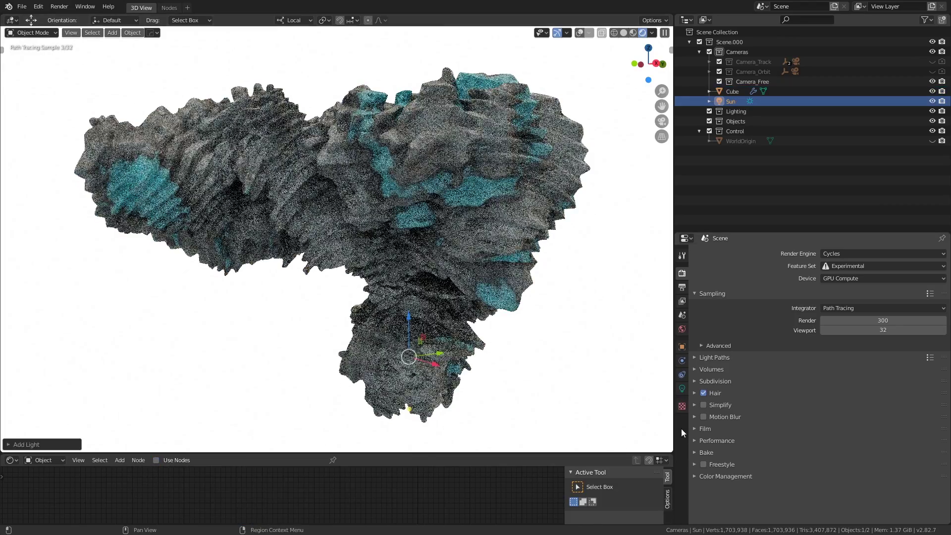
click(682, 389)
click(879, 319)
text(10)
key(Return)
- Rotate the sun with trackball rotation to light the rock's ridges and check the rendered result up close
key(g)
key(r)
key(r)
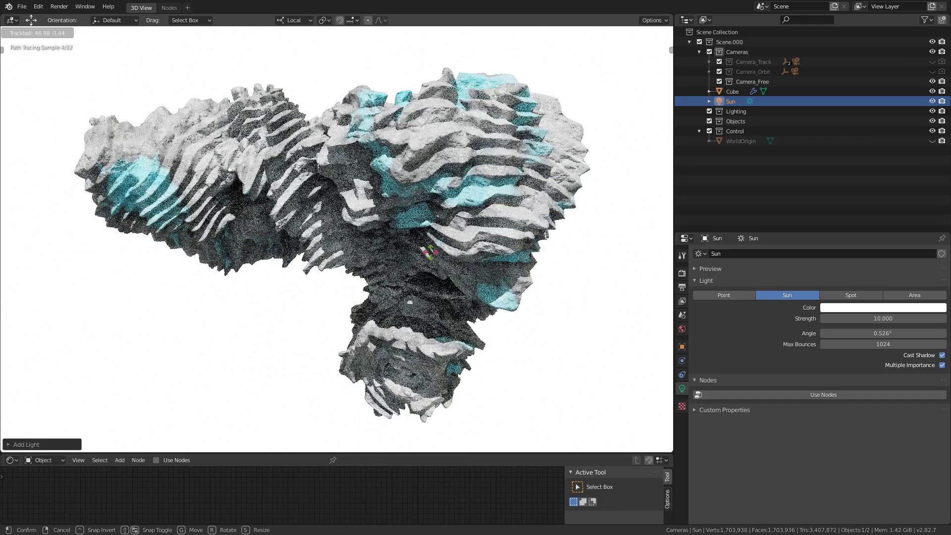
click(441, 245)
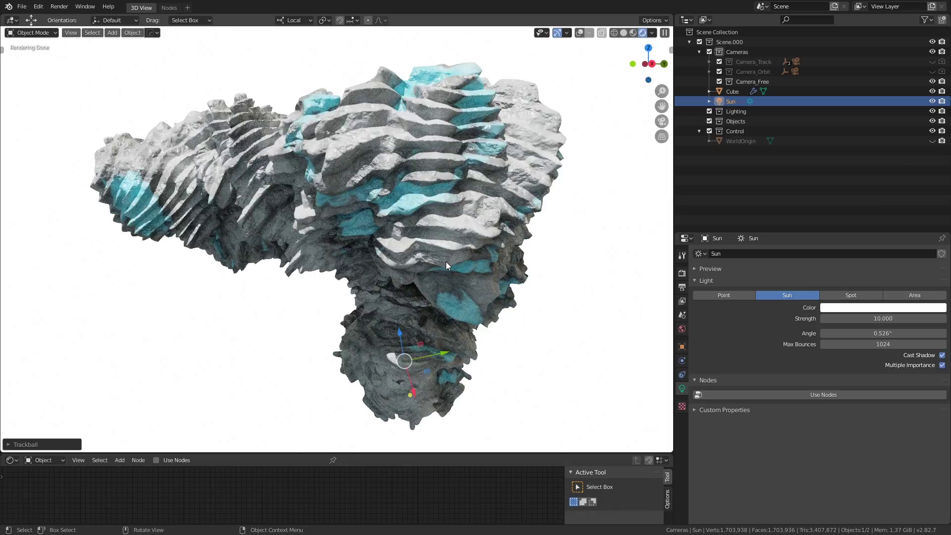
mouse_move(280, 244)
middle_down()
mouse_move(248, 239)
mouse_move(412, 232)
middle_up()
scroll(411, 233, up, 2)
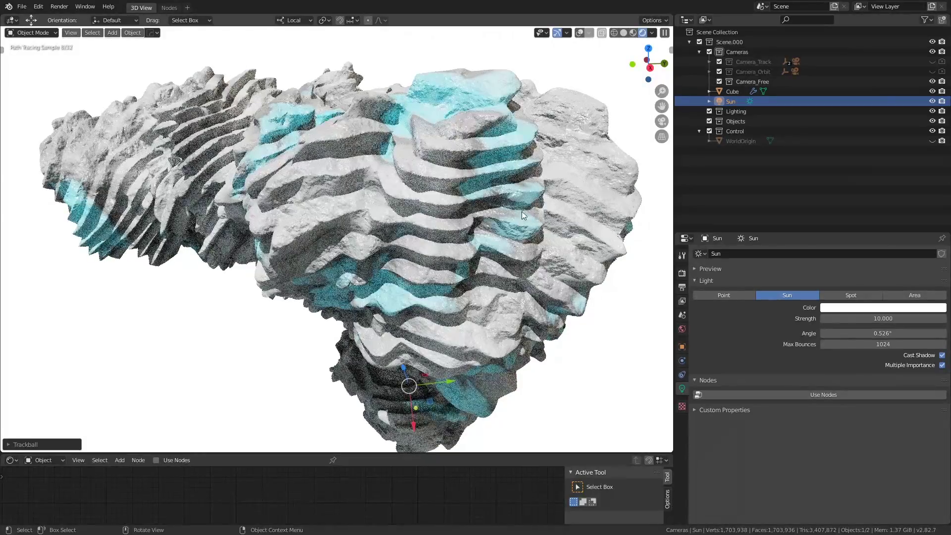
middle_drag(481, 224, 468, 223)
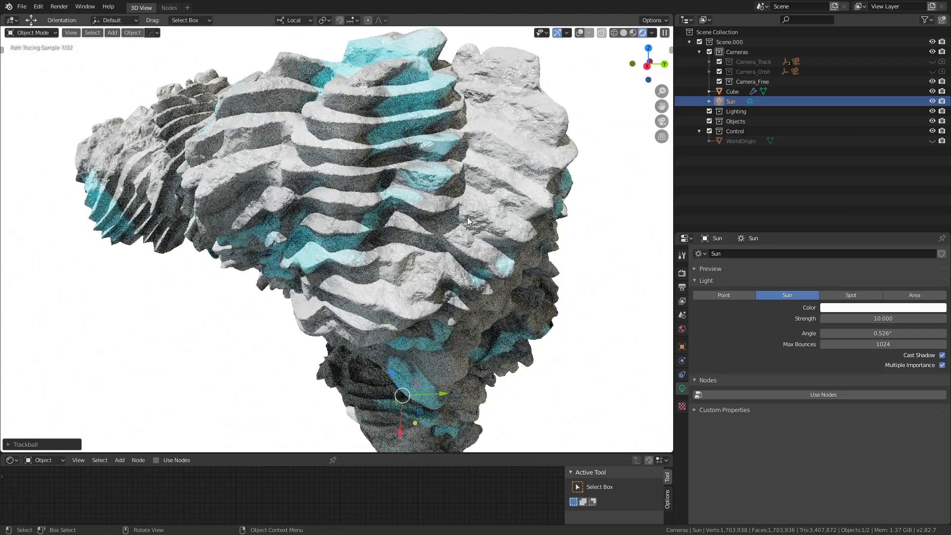
- Select the rock and enlarge the node editor to show its ProcRock_ColorDif material nodes without the sidebar
middle_drag(358, 268, 391, 263)
click(391, 263)
drag(406, 452, 510, 181)
scroll(375, 315, up, 2)
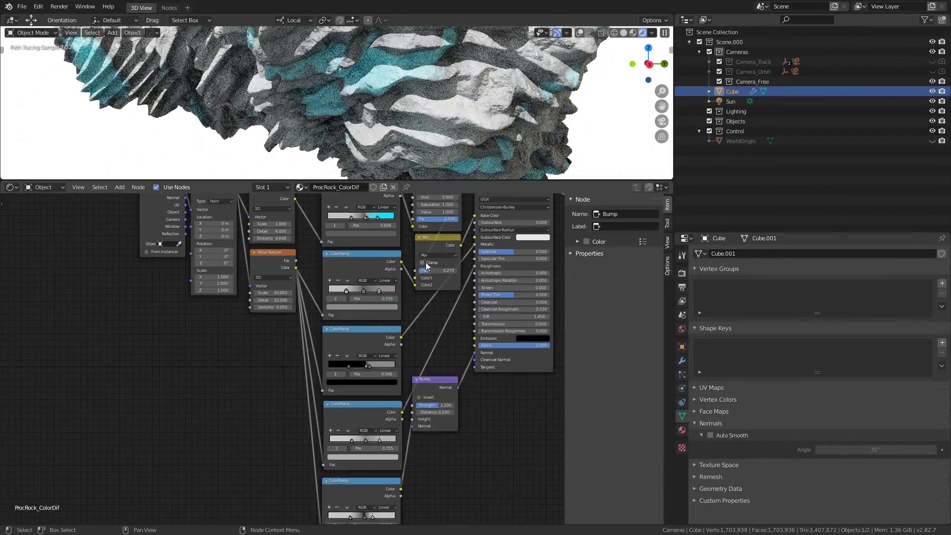
middle_drag(276, 307, 289, 335)
scroll(204, 308, up, 6)
key(n)
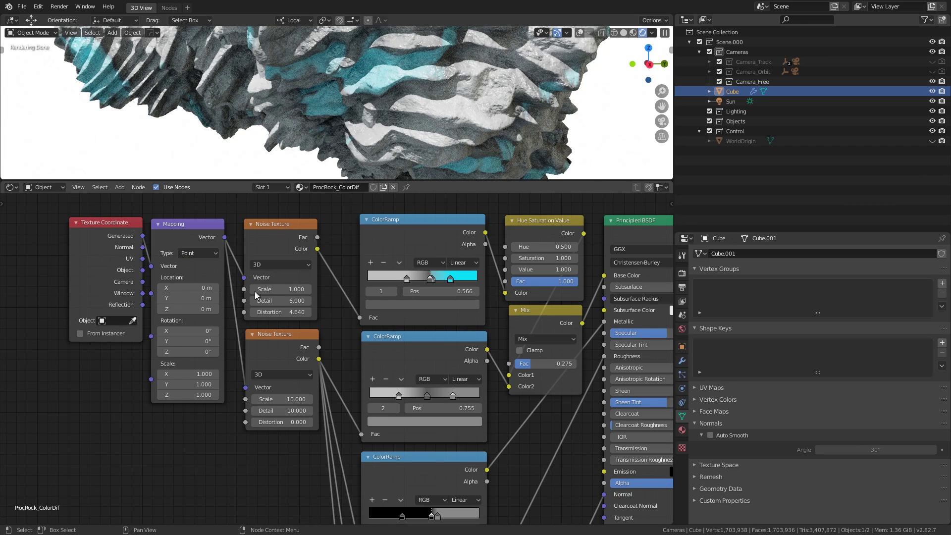
- Examine the rock material's nodes from the noise textures and color ramps to Bump and Material Output, alongside the rendered rock
middle_drag(306, 308, 337, 459)
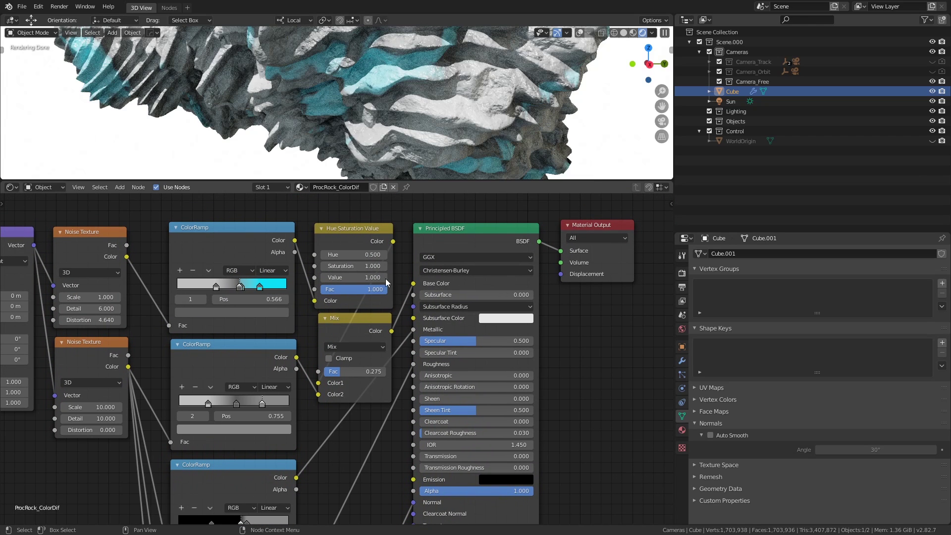
middle_drag(359, 299, 360, 349)
drag(353, 305, 381, 305)
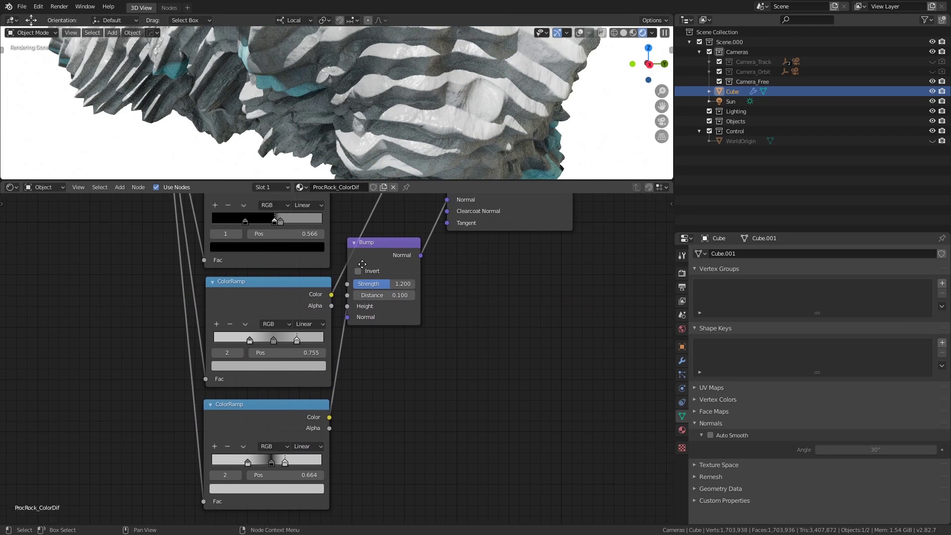
middle_drag(358, 268, 292, 378)
middle_drag(424, 227, 347, 437)
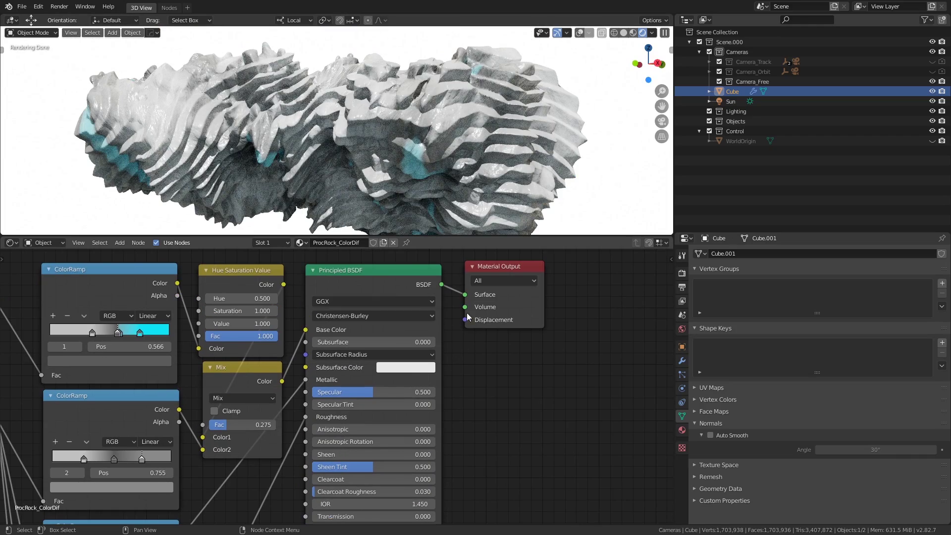
middle_drag(432, 255, 433, 263)
middle_drag(377, 184, 384, 185)
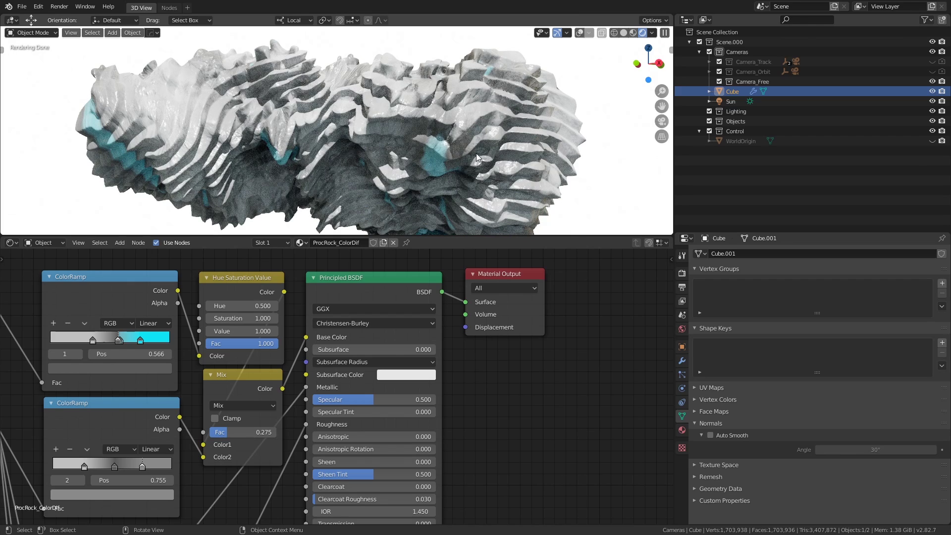
drag(489, 297, 497, 304)
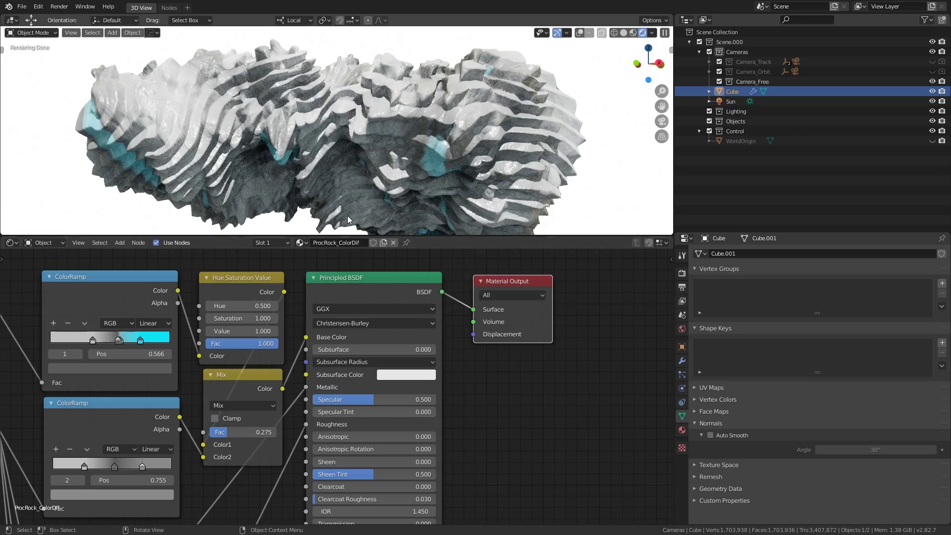
middle_drag(367, 180, 394, 182)
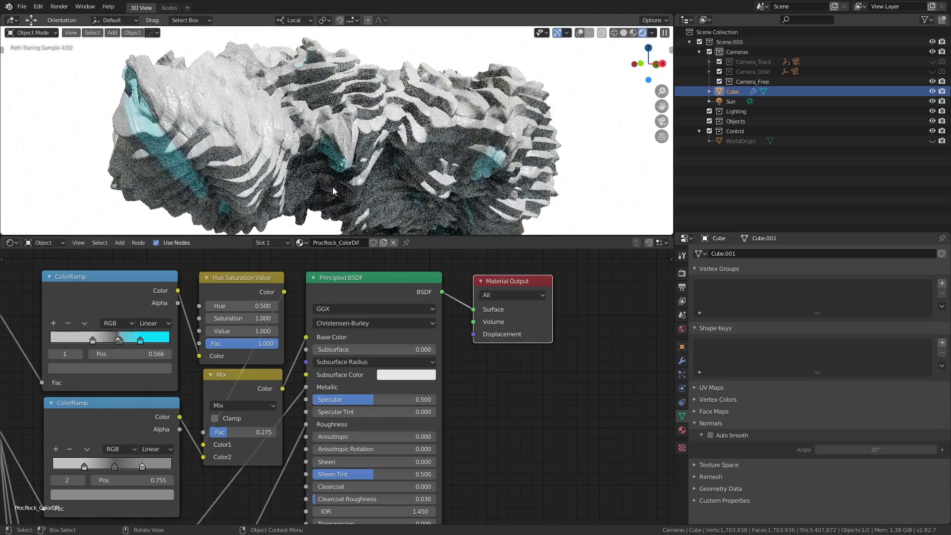
mouse_move(323, 184)
middle_down()
mouse_move(391, 183)
mouse_move(332, 183)
middle_up()
- Switch the rock's viewport to solid shading and view the rock from farther away
key(z)
click(407, 192)
mouse_move(394, 191)
middle_down()
mouse_move(414, 183)
mouse_move(396, 174)
middle_up()
scroll(397, 174, down, 4)
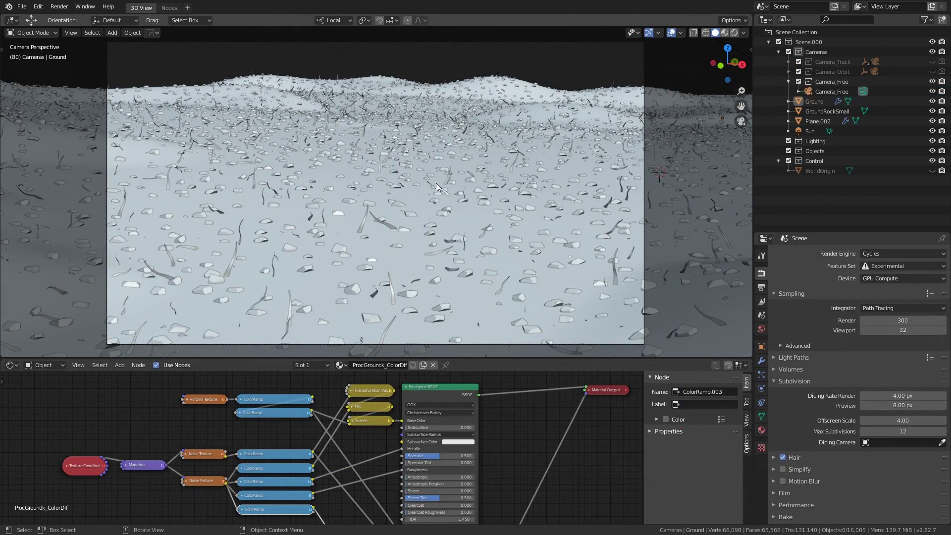
- Clear the selection in the ground scene and switch its camera view to rendered shading
click(432, 184)
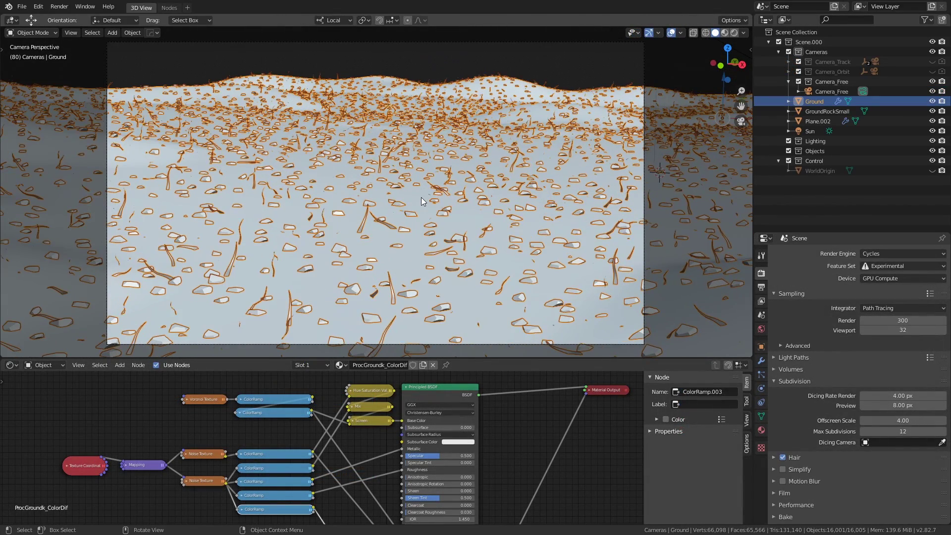
key(alt+a)
key(z)
click(489, 168)
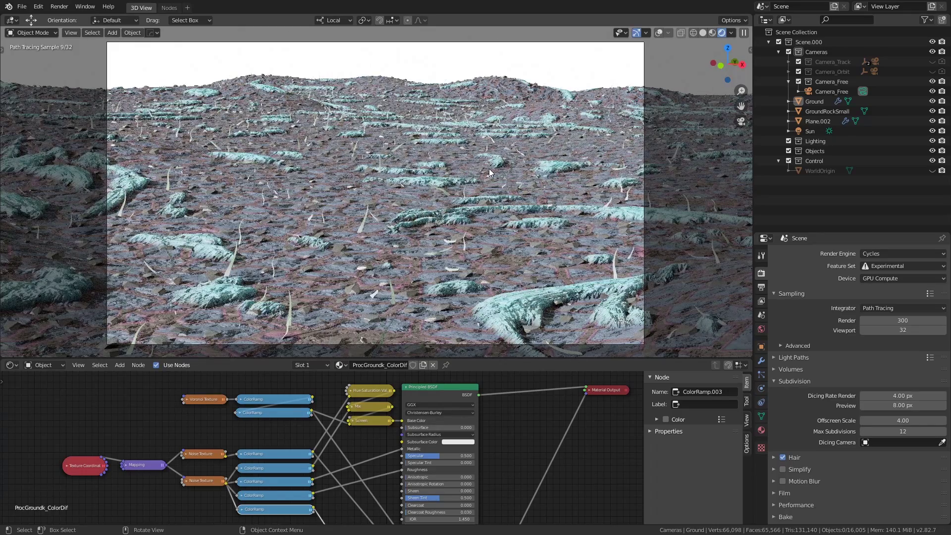
- Select the ground, show its modifier stack, collapse Subdivision.001 and expand the first Subdivision modifier
click(489, 168)
click(761, 361)
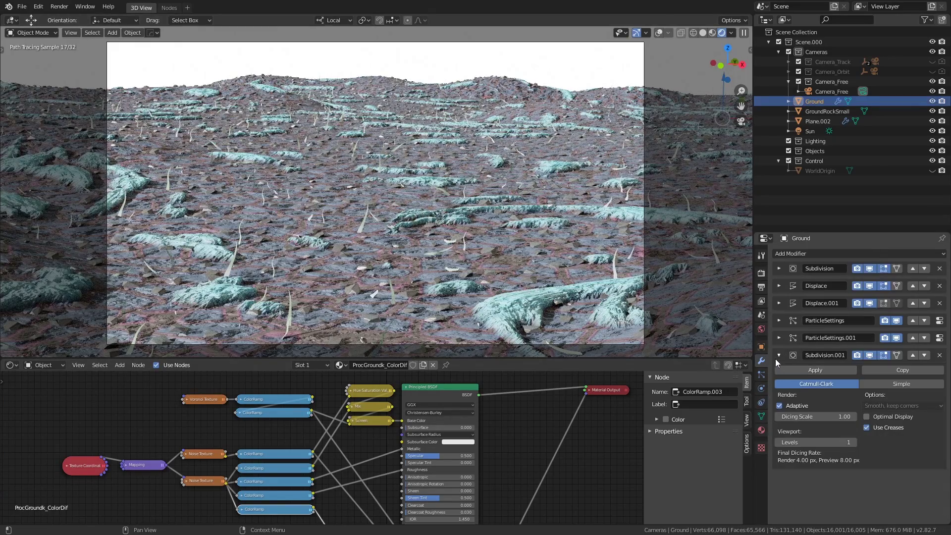
click(779, 355)
click(779, 268)
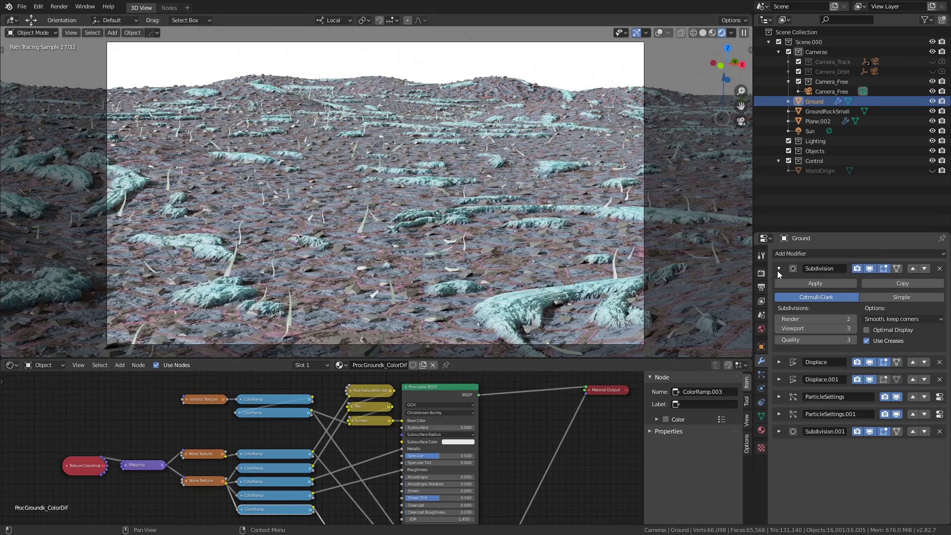
- Expand the ground's Displace and Displace.001 modifiers and review their textures, midlevels and strengths
click(778, 363)
scroll(777, 361, down, 1)
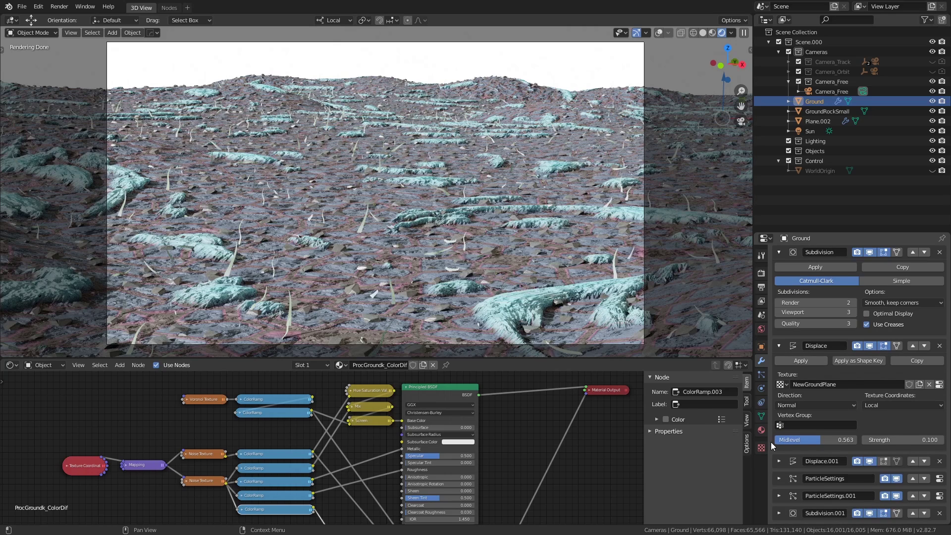
click(779, 461)
scroll(785, 443, down, 4)
scroll(786, 443, down, 1)
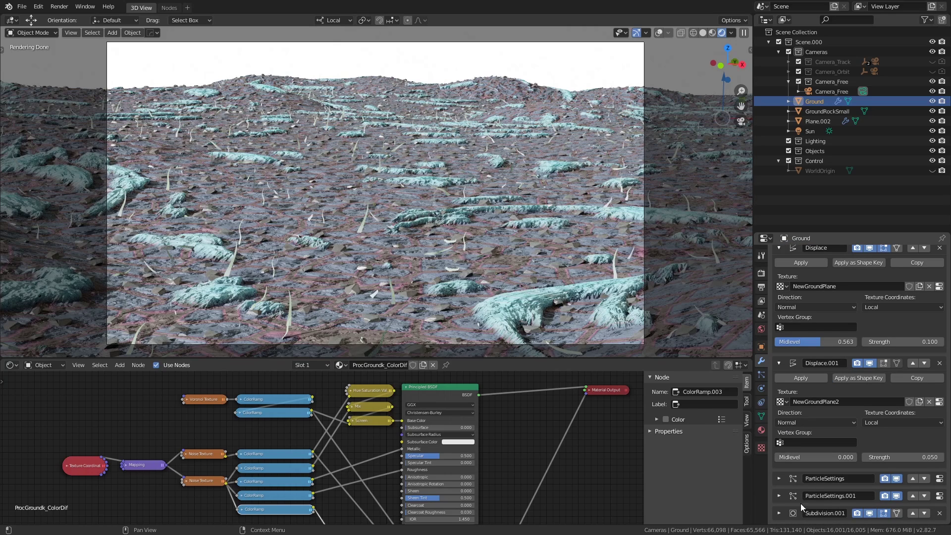
scroll(837, 327, up, 1)
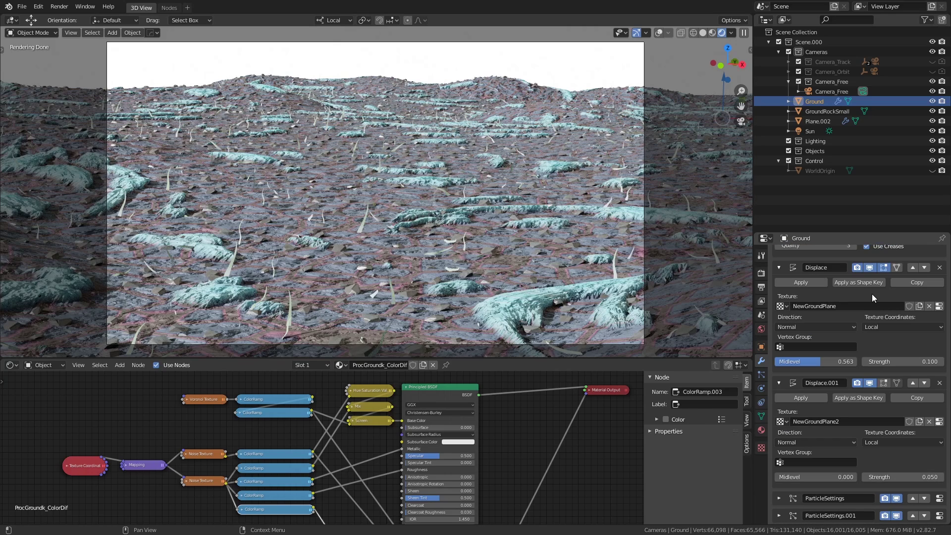
- Switch the viewport to solid shading and open the settings and preview of the NewGroundPlane displacement texture
key(z)
click(524, 215)
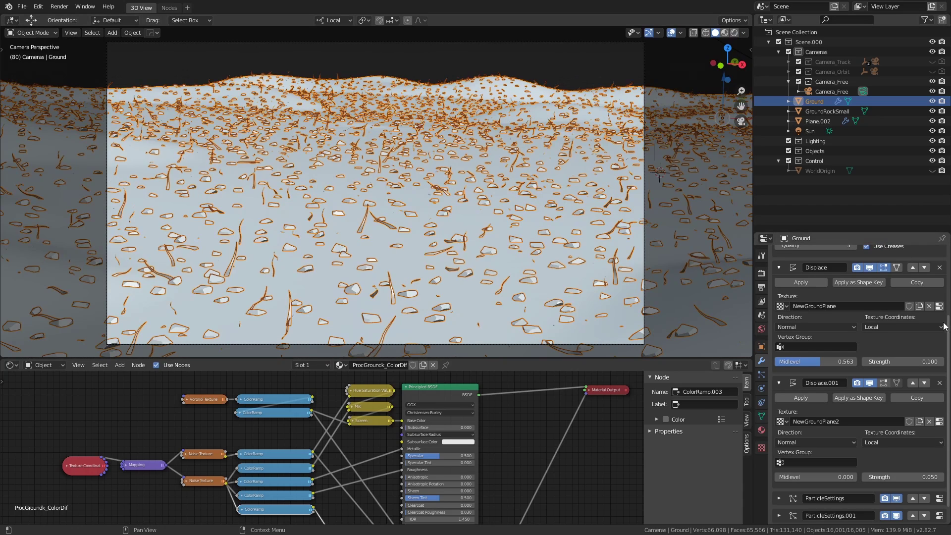
click(939, 306)
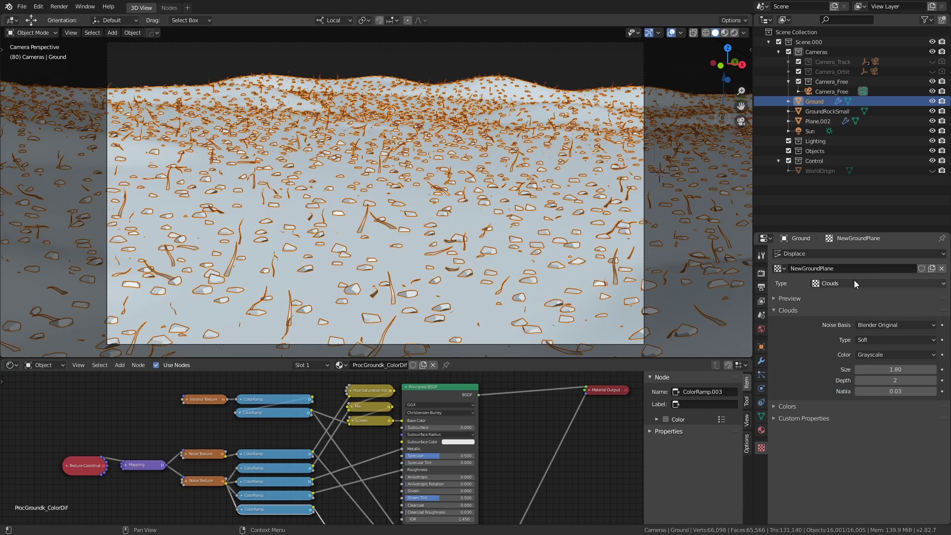
click(784, 299)
- View the terrain from outside the camera and try a different size for the NewGroundPlane clouds texture
middle_drag(619, 163, 515, 208)
scroll(515, 208, down, 4)
mouse_move(890, 454)
mouse_down()
mouse_move(906, 454)
mouse_move(873, 454)
mouse_up()
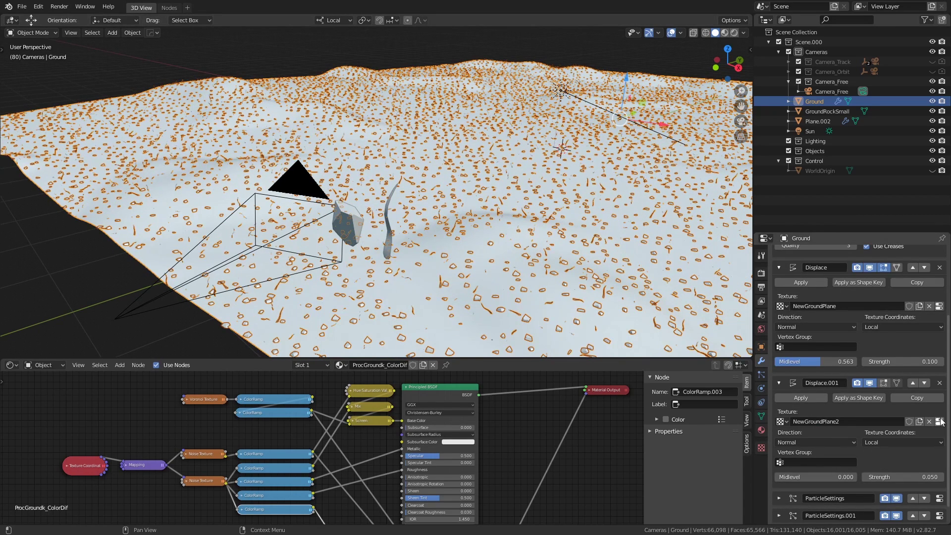
- Check the NewGroundPlane2 clouds texture and try a different strength for the Displace.001 modifier
click(939, 421)
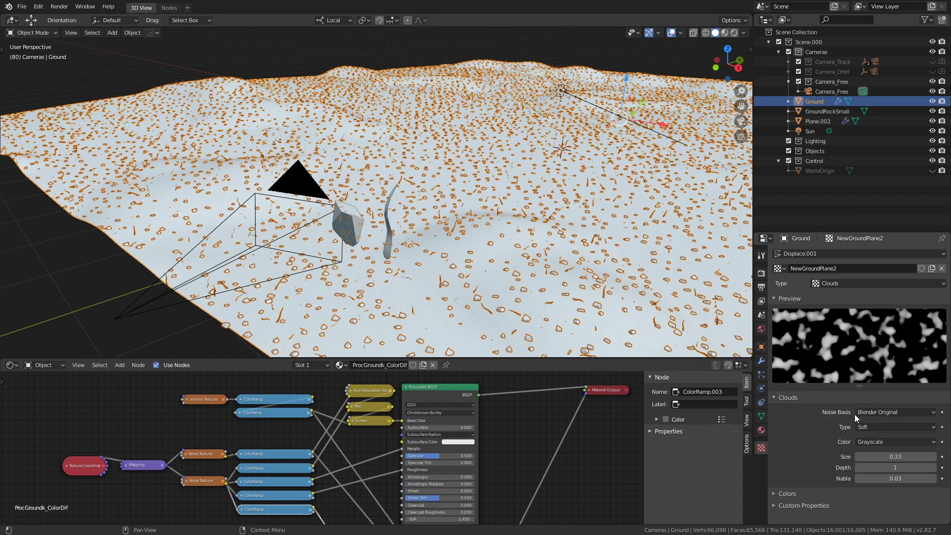
click(761, 360)
mouse_move(902, 476)
mouse_down()
mouse_move(931, 477)
mouse_move(890, 477)
mouse_up()
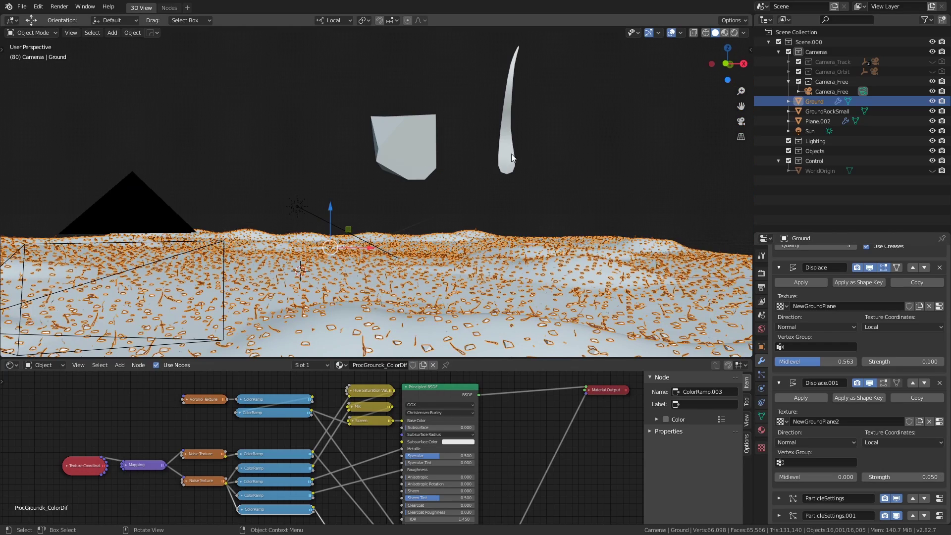
- Select the curved plant object floating above the ground and look at its shape up close
middle_drag(520, 158, 418, 161)
click(396, 170)
click(488, 182)
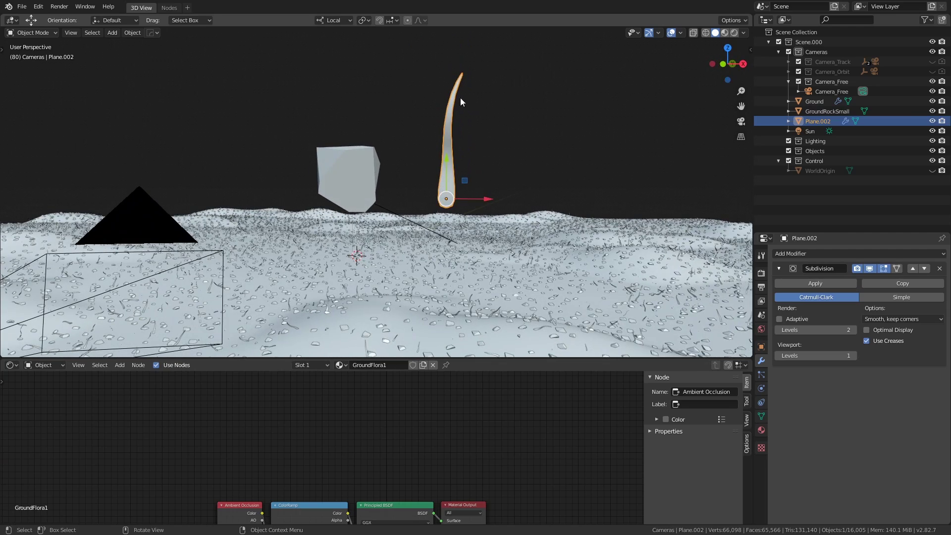
scroll(402, 179, up, 3)
scroll(407, 202, down, 2)
mouse_move(406, 220)
middle_down()
mouse_move(407, 201)
mouse_move(411, 229)
middle_up()
scroll(407, 203, up, 2)
- Inspect the curved plant's base mesh in Edit Mode and return to Object Mode
key(Tab)
click(374, 218)
key(alt+a)
middle_drag(479, 210, 463, 214)
middle_drag(396, 240, 458, 232)
key(Tab)
- Select the small ground rock, inspect its low-poly mesh from several sides in Edit Mode, and return to Object Mode
click(360, 213)
click(359, 212)
key(Tab)
click(311, 218)
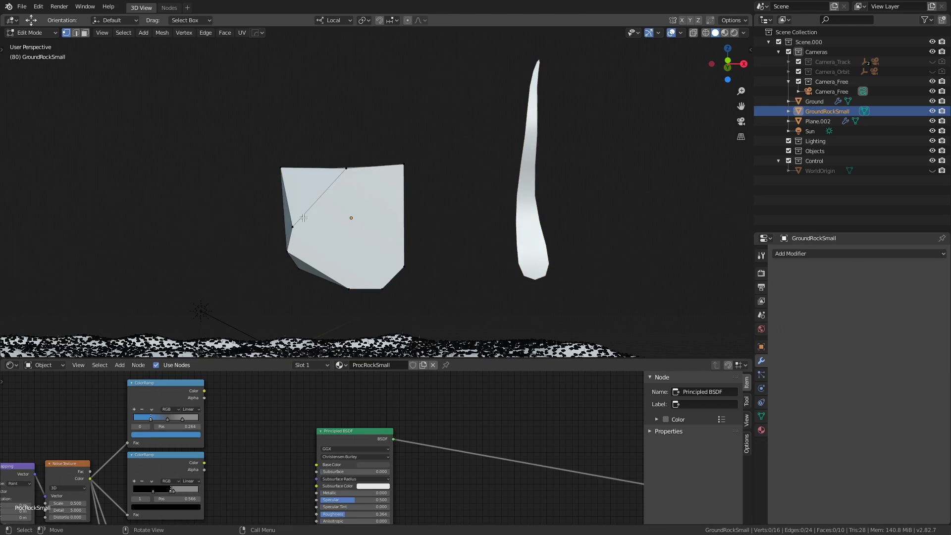
middle_drag(308, 219, 330, 219)
shift+middle_drag(498, 241, 446, 223)
scroll(446, 223, down, 3)
scroll(316, 229, up, 5)
middle_drag(316, 229, 496, 299)
key(Tab)
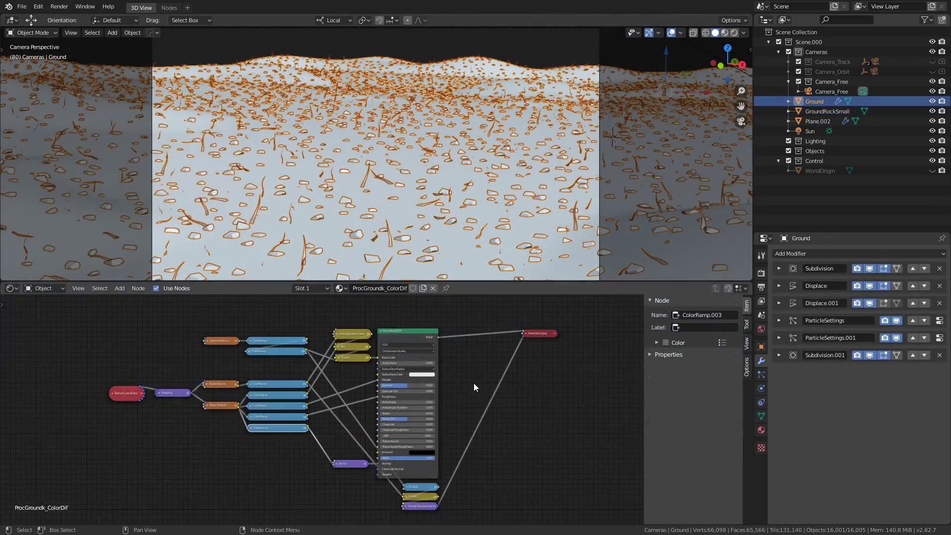
- Maximize the node editor and examine the ground's complete ProcGroundk_ColorDif node tree
mouse_move(474, 382)
ctrl+middle_down()
mouse_move(441, 382)
mouse_move(473, 376)
ctrl+middle_up()
key(ctrl+space)
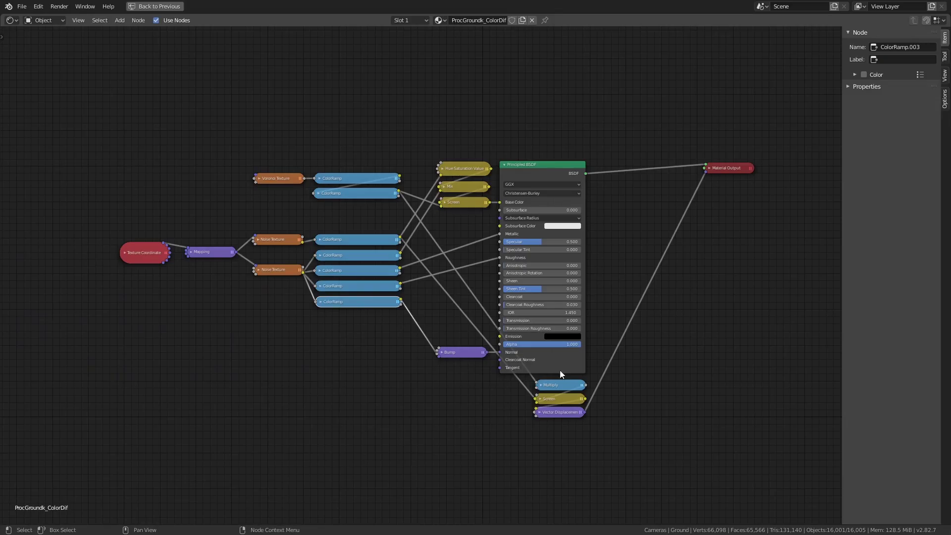
scroll(566, 367, up, 2)
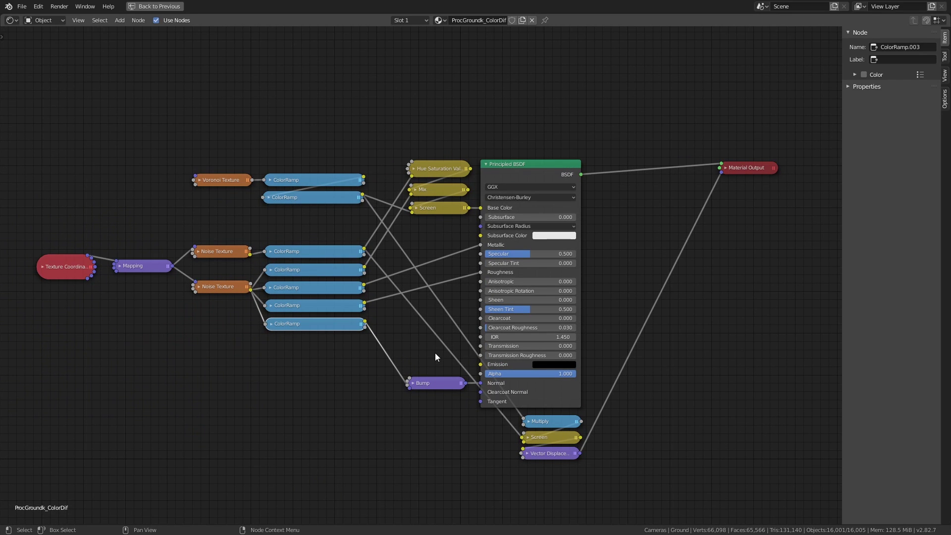
key(ctrl+space)
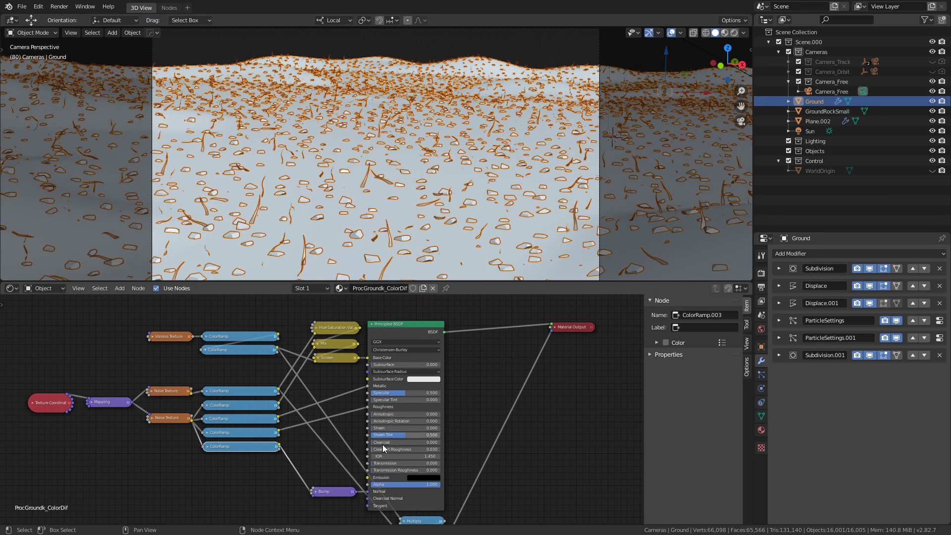
key(ctrl+space)
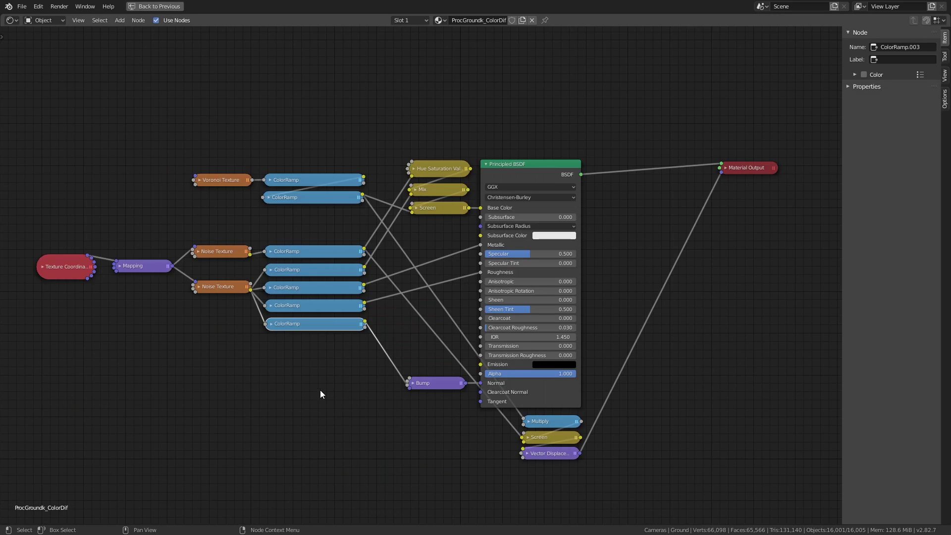
middle_drag(375, 239, 430, 264)
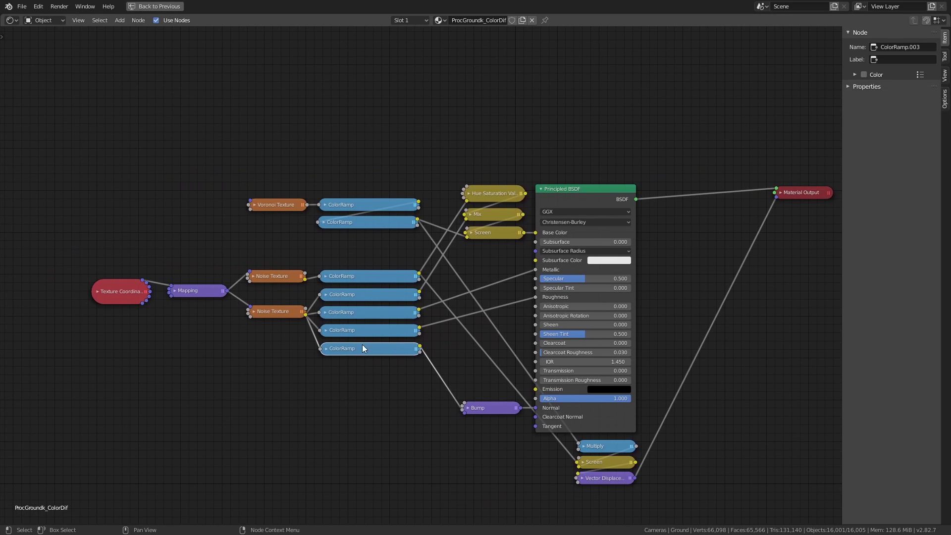
key(Home)
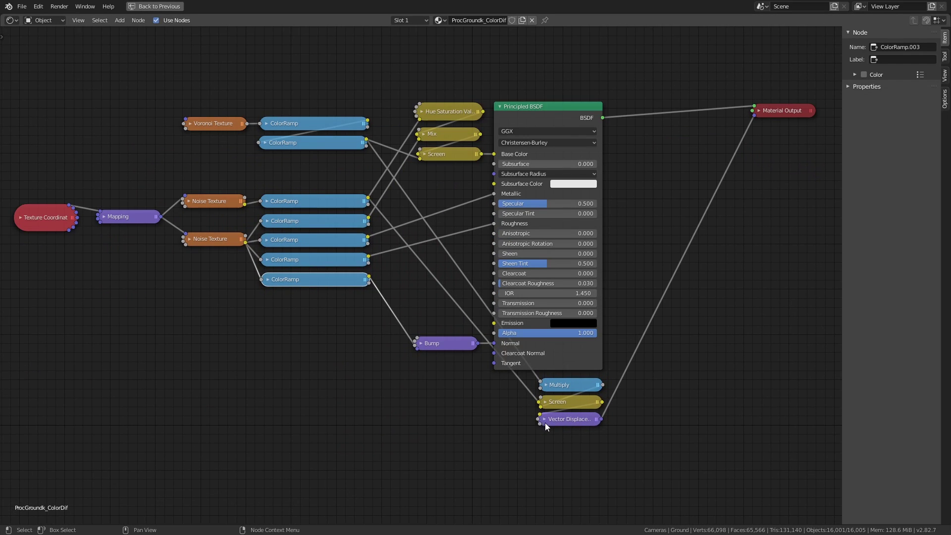
- Expand the Material Output node to show its displacement input, and restore the layout with a larger rendered camera view
click(759, 112)
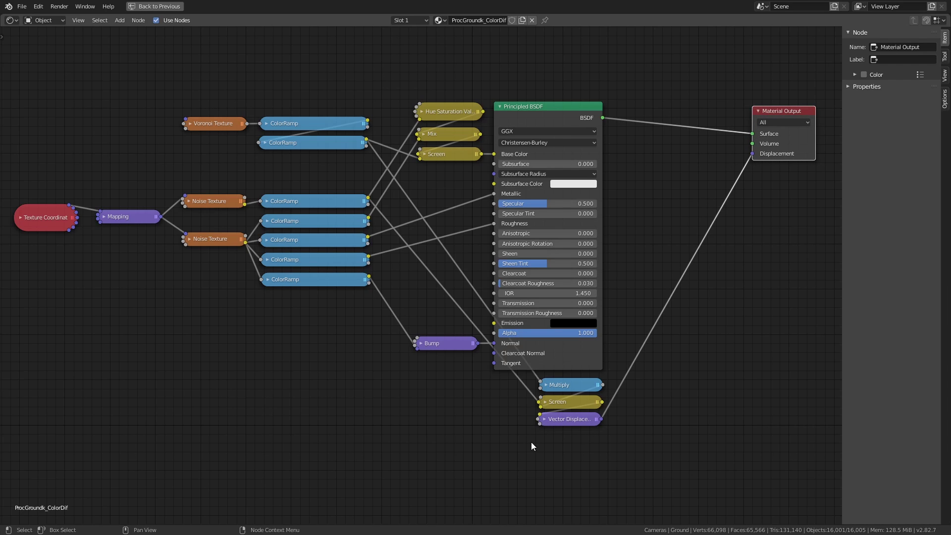
key(ctrl+space)
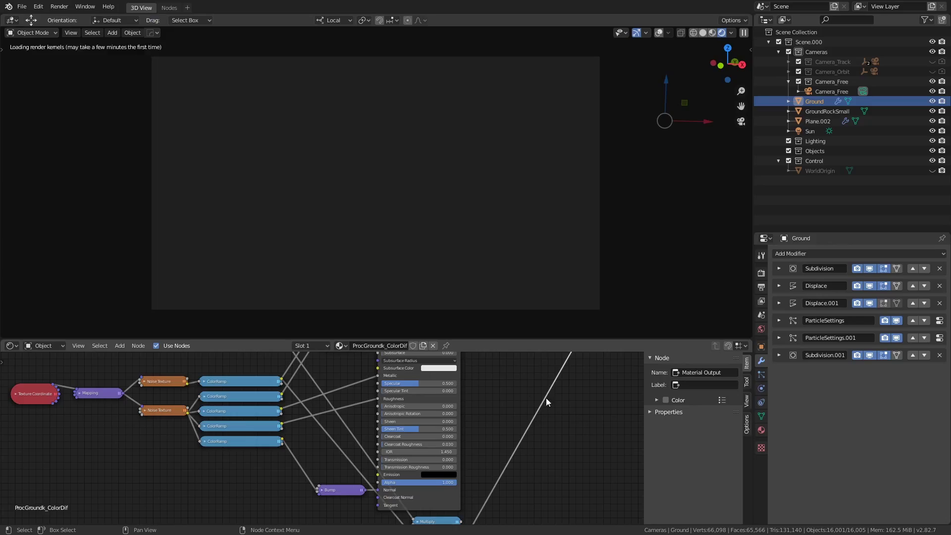
drag(469, 340, 469, 399)
scroll(453, 310, up, 1)
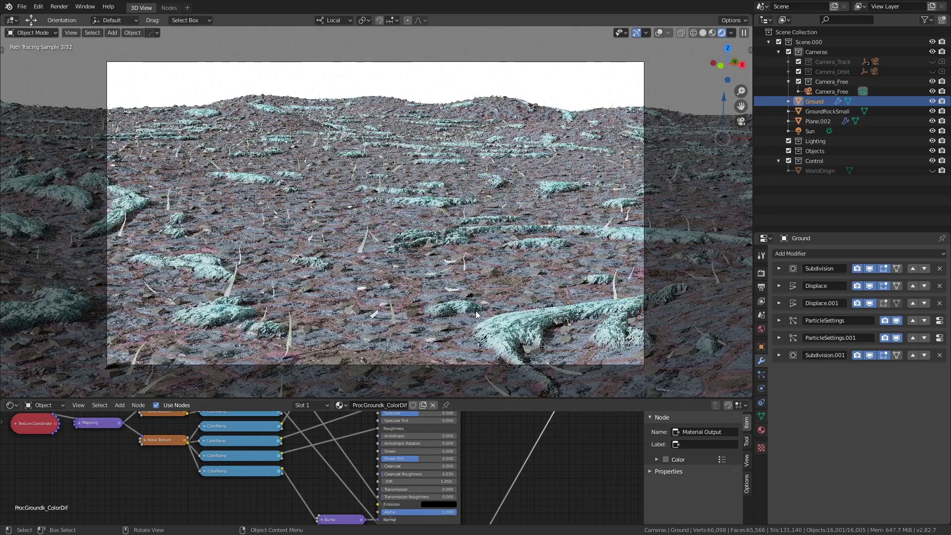
- Check the adaptive settings of the ground's Subdivision.001 modifier and the Cycles feature set in the render settings
click(779, 355)
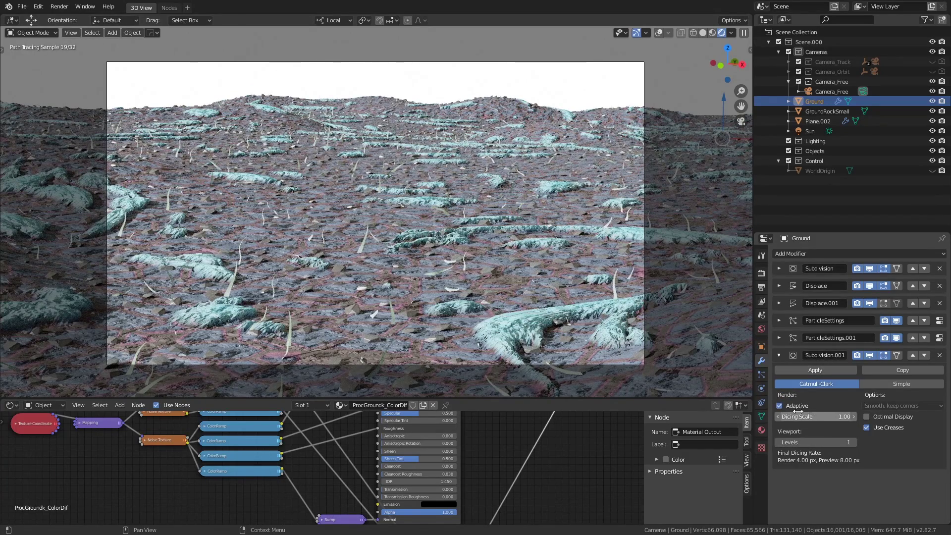
click(763, 274)
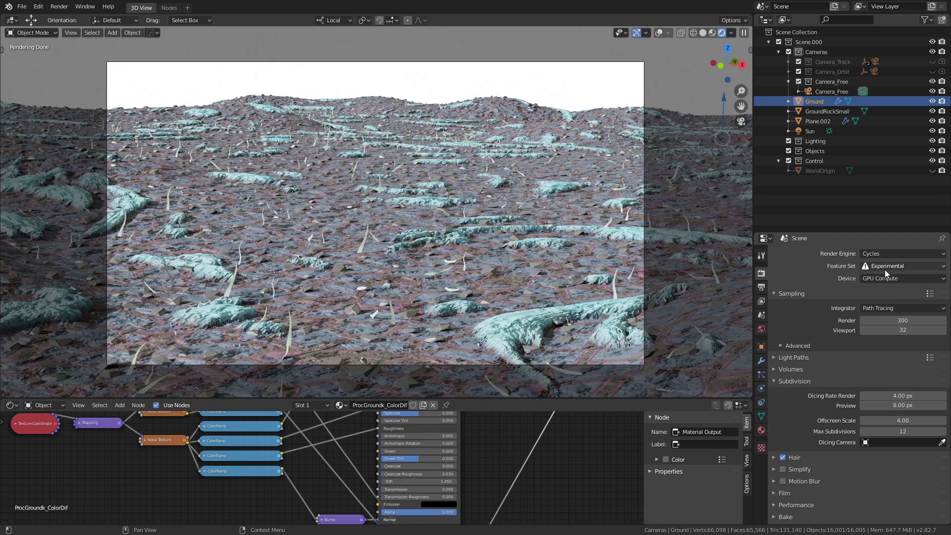
- Review the Experimental feature set and adaptive Subdivision.001 modifier, and inspect the displaced ground surface up close alongside its Vector Displacement node
click(893, 267)
click(762, 361)
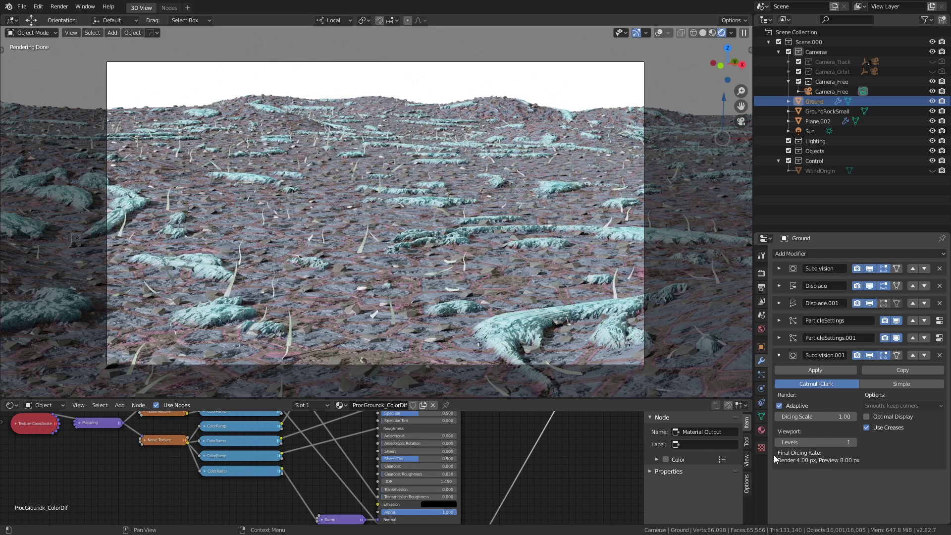
scroll(417, 317, up, 2)
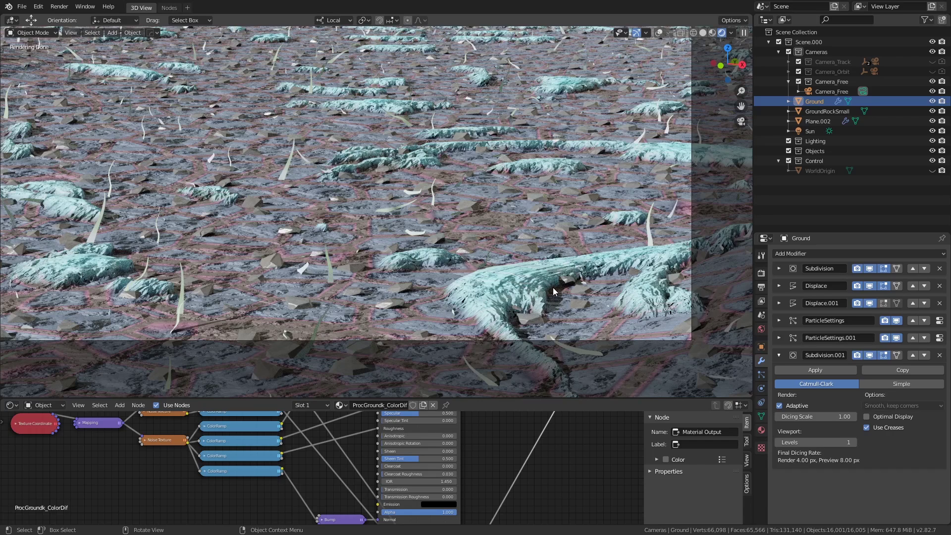
scroll(460, 487, up, 5)
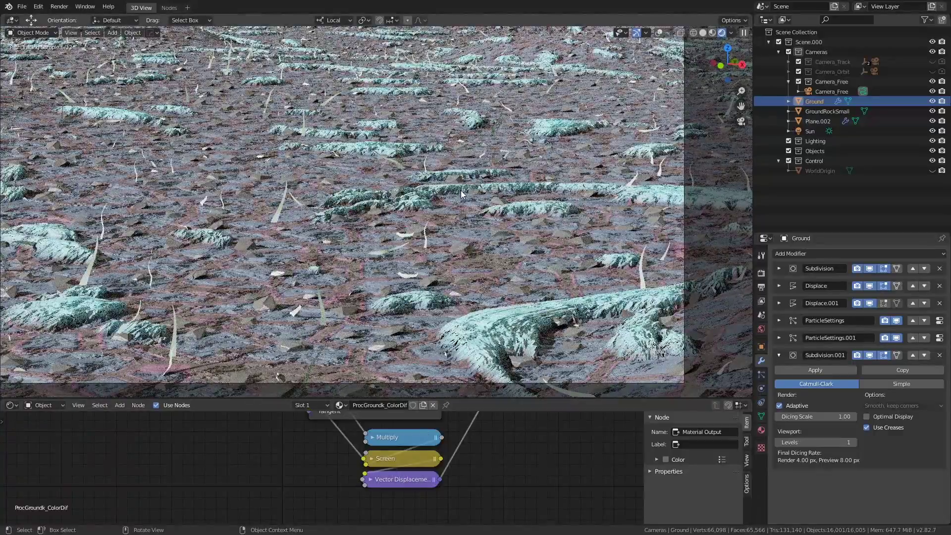
scroll(324, 249, down, 1)
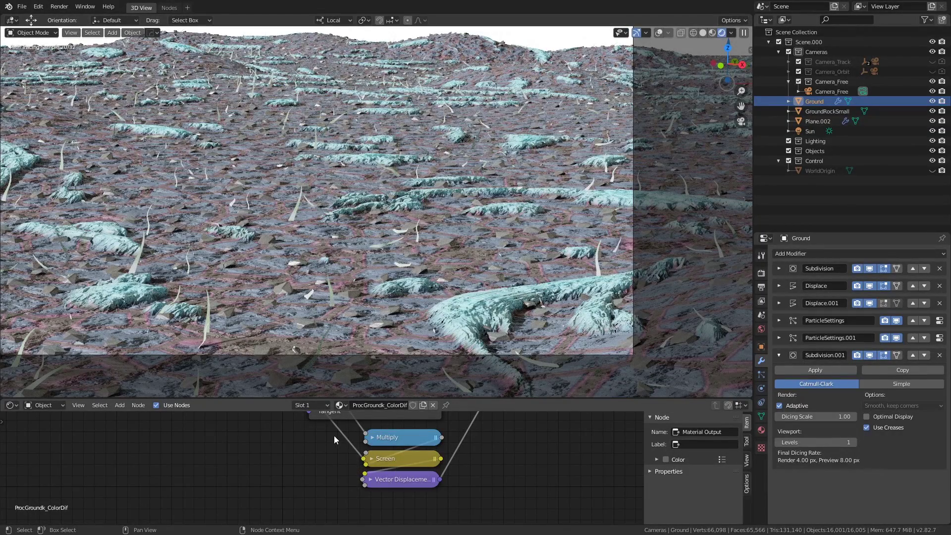
key(Home)
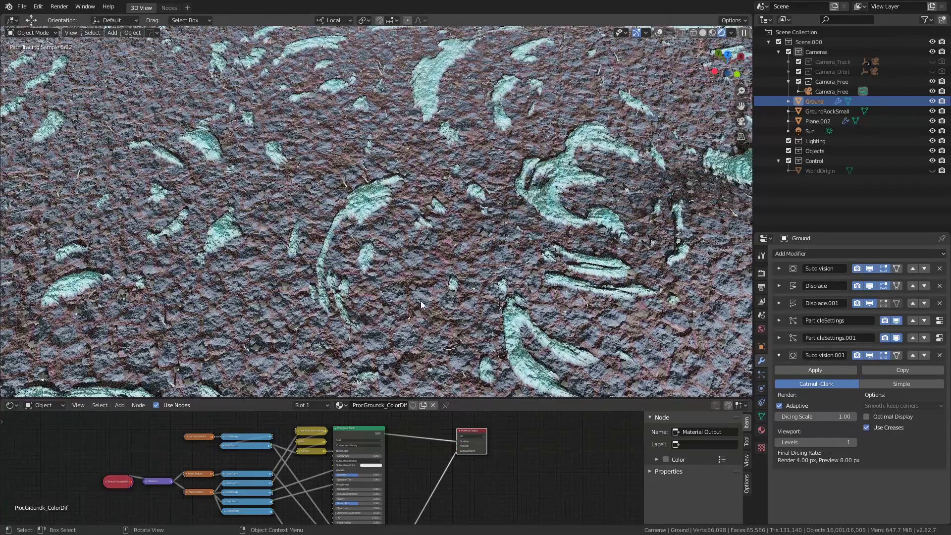
mouse_move(421, 301)
middle_down()
mouse_move(444, 273)
mouse_move(393, 261)
middle_up()
scroll(393, 261, up, 3)
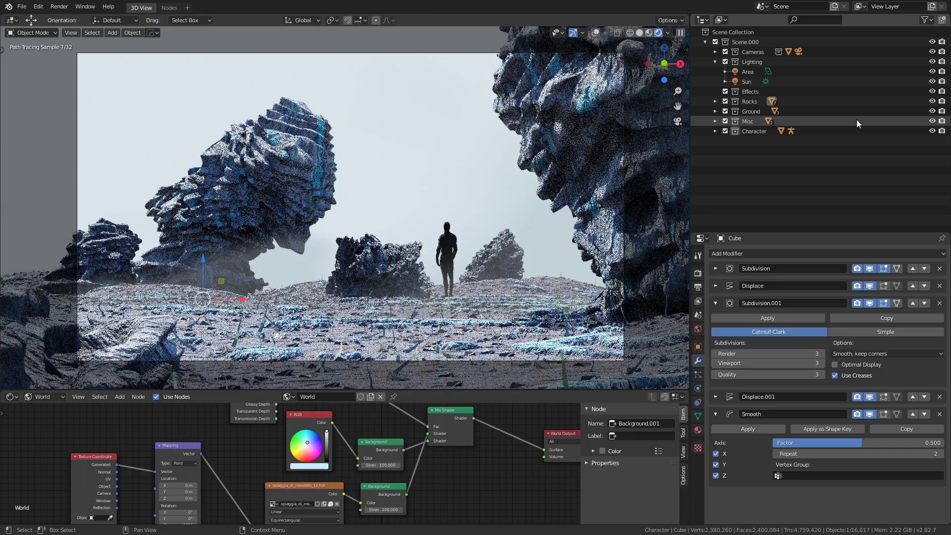
- View the full alien scene up close and expand the Misc collection to show its floating particle planes
scroll(200, 273, up, 2)
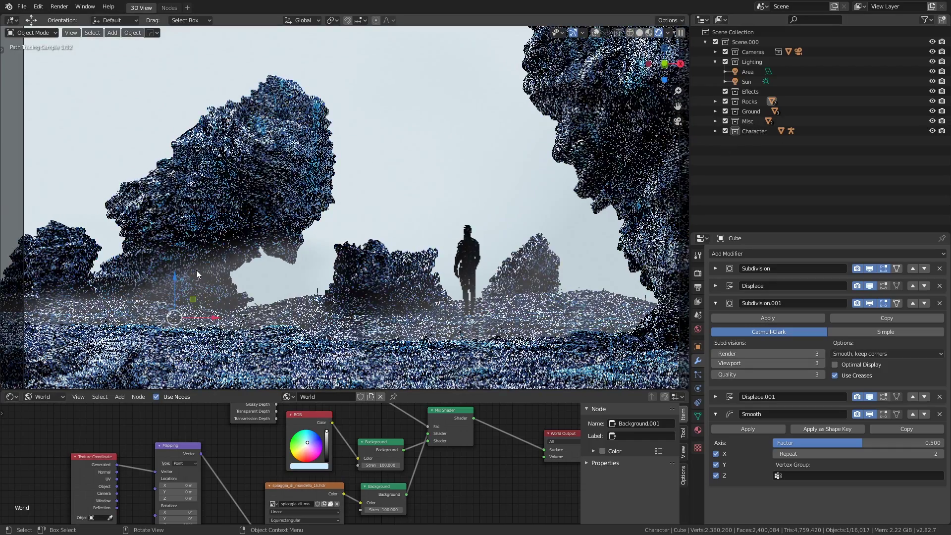
shift+middle_drag(194, 301, 225, 287)
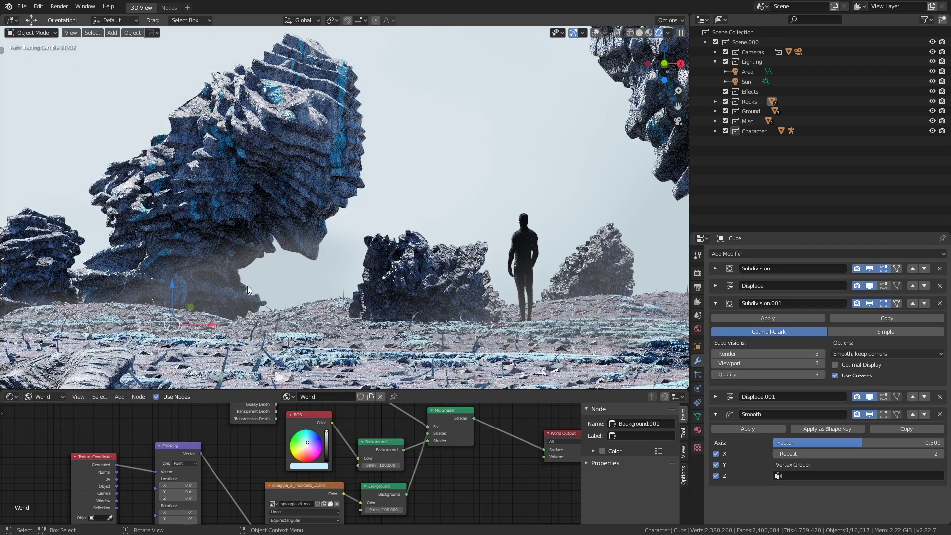
click(714, 121)
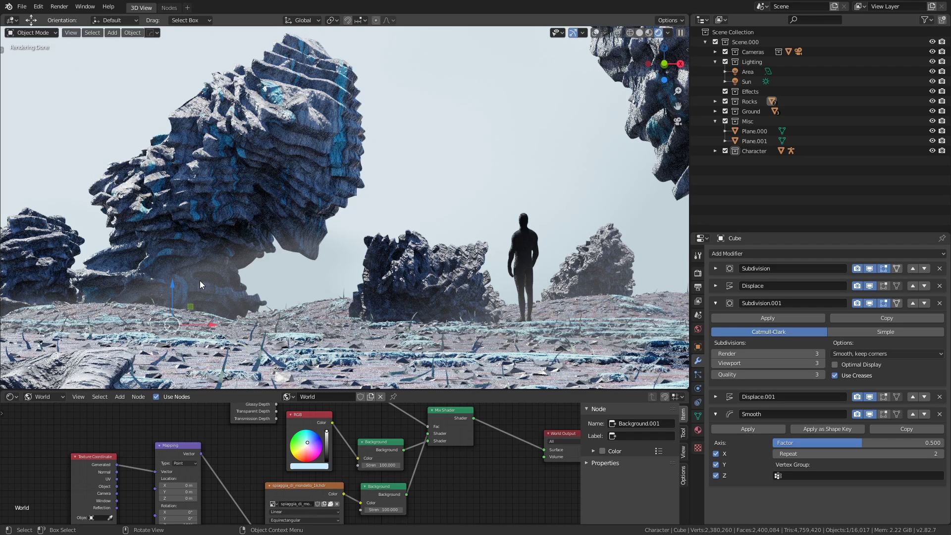
scroll(202, 204, down, 1)
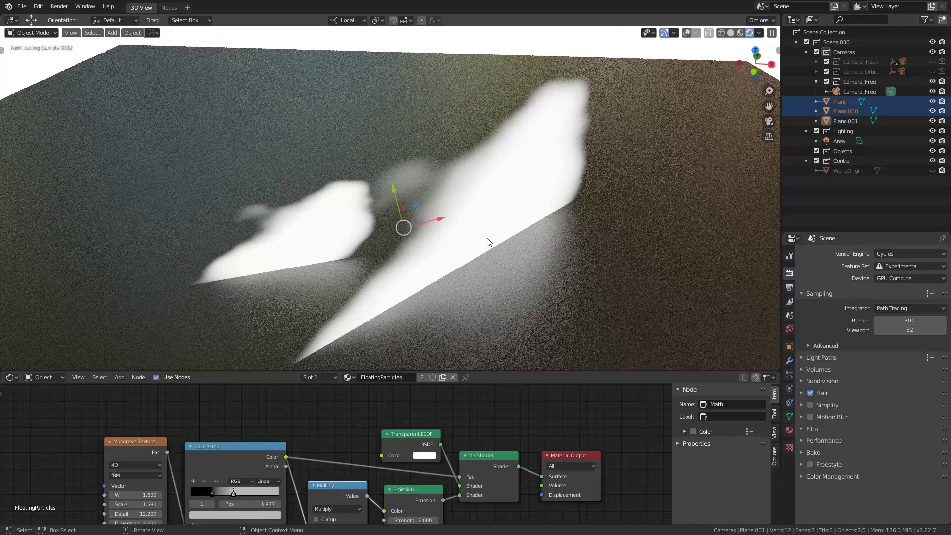
- Examine the FloatingParticles material's Musgrave, ColorRamp, Multiply and Emission nodes together with the glowing planes in the rendered view
middle_drag(192, 446, 225, 423)
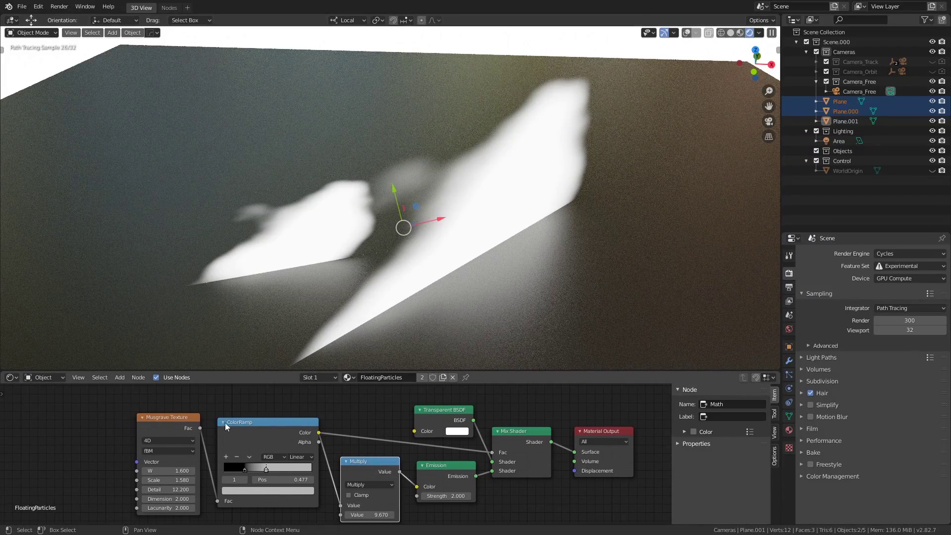
middle_drag(460, 445, 354, 439)
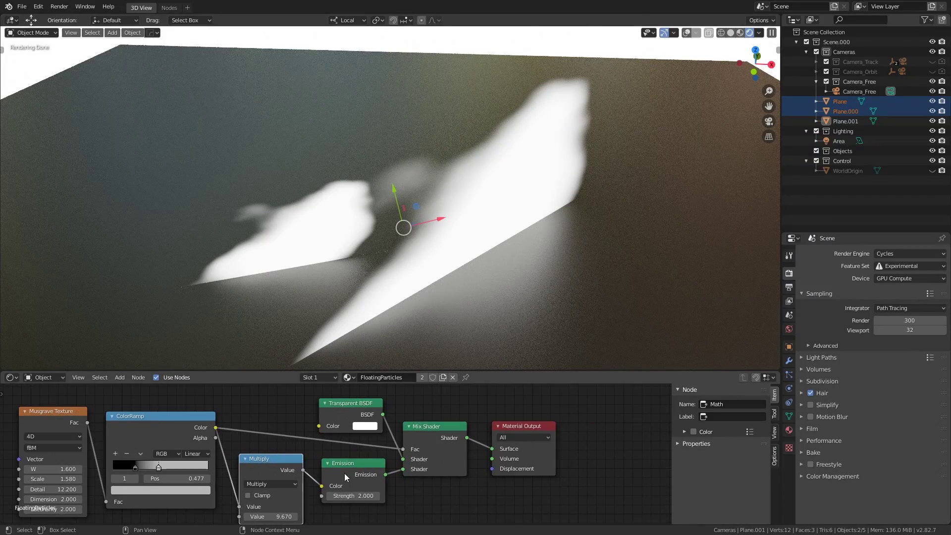
middle_drag(343, 474, 338, 489)
middle_drag(482, 321, 388, 190)
middle_drag(367, 250, 396, 270)
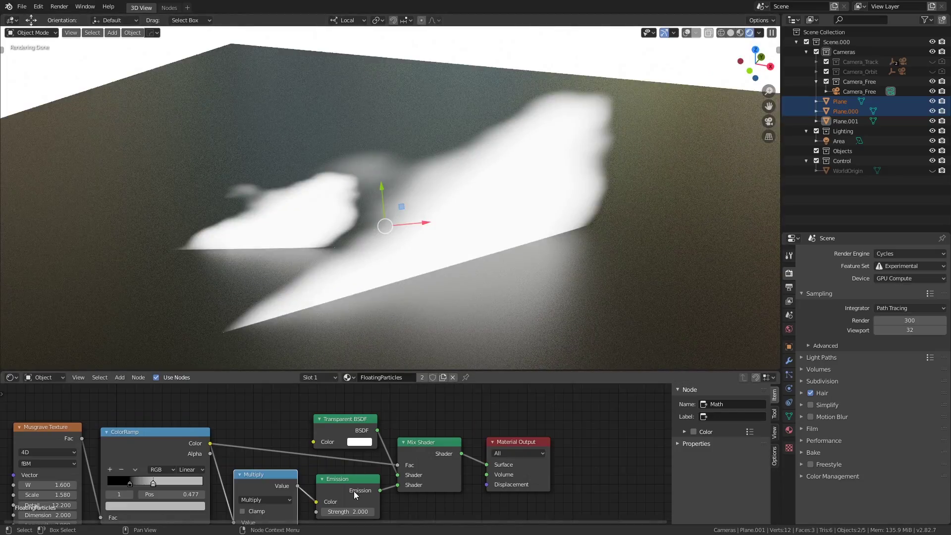
mouse_move(406, 305)
middle_down()
mouse_move(516, 229)
mouse_move(623, 182)
mouse_move(582, 198)
mouse_move(673, 201)
mouse_move(592, 242)
middle_up()
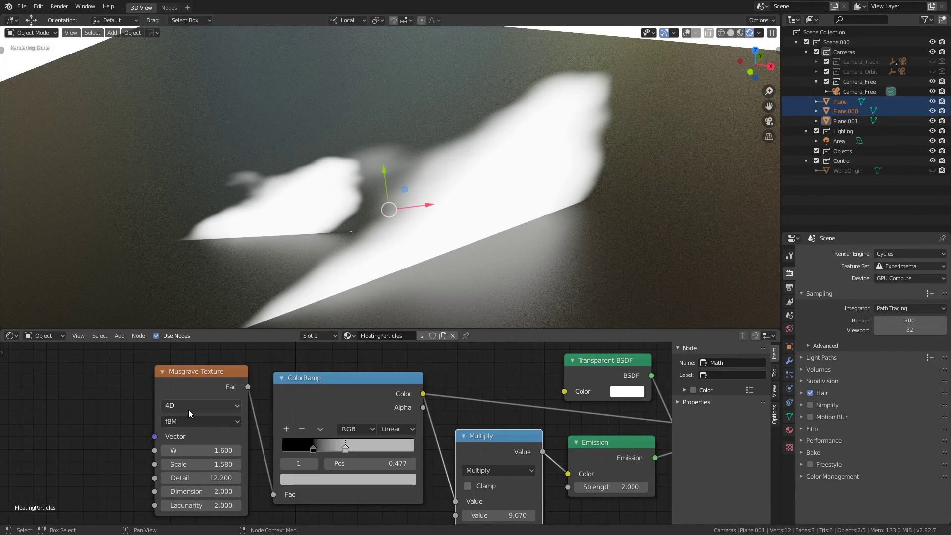
- Set the Musgrave Texture's W value to 1.680 and inspect the changed particle planes in an enlarged viewport
mouse_move(215, 451)
shift+mouse_down()
mouse_move(180, 450)
mouse_move(227, 452)
mouse_move(219, 452)
shift+mouse_up()
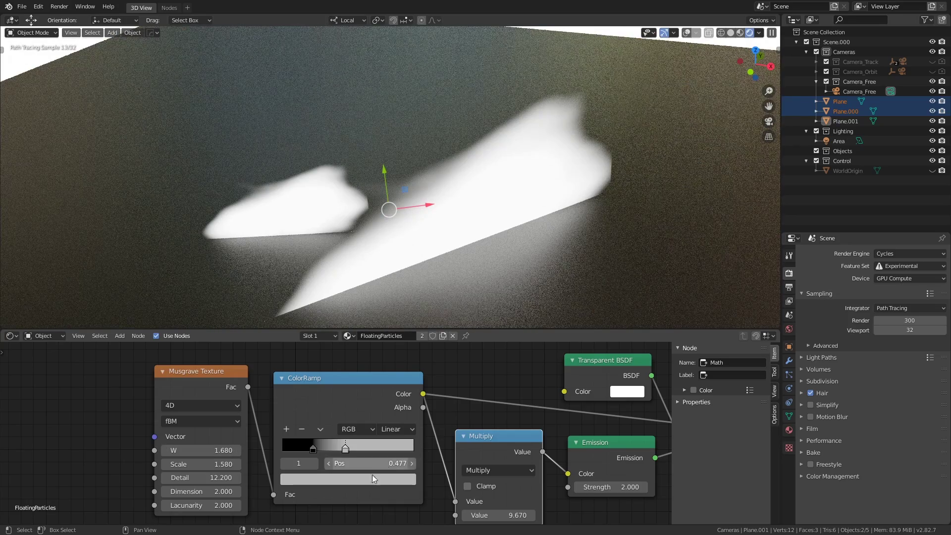
click(347, 480)
drag(388, 327, 388, 367)
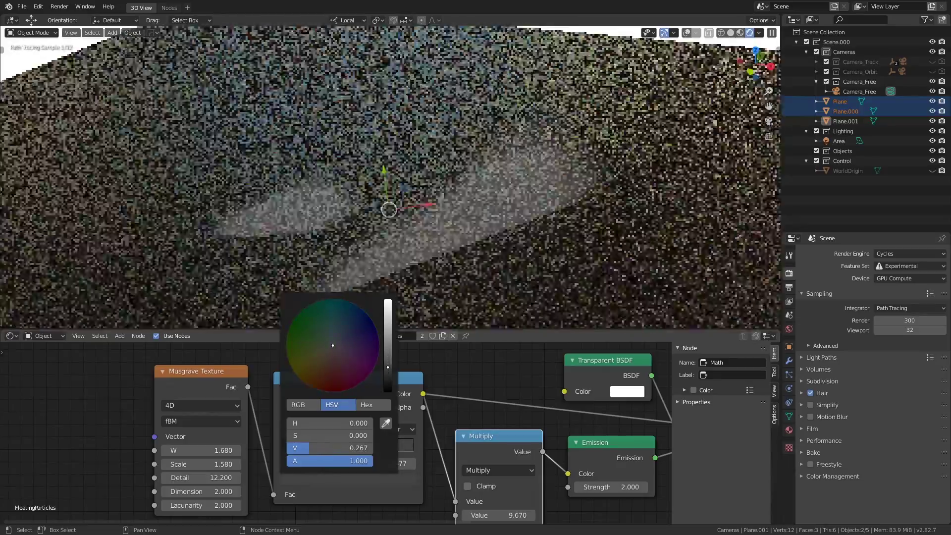
middle_drag(550, 148, 501, 217)
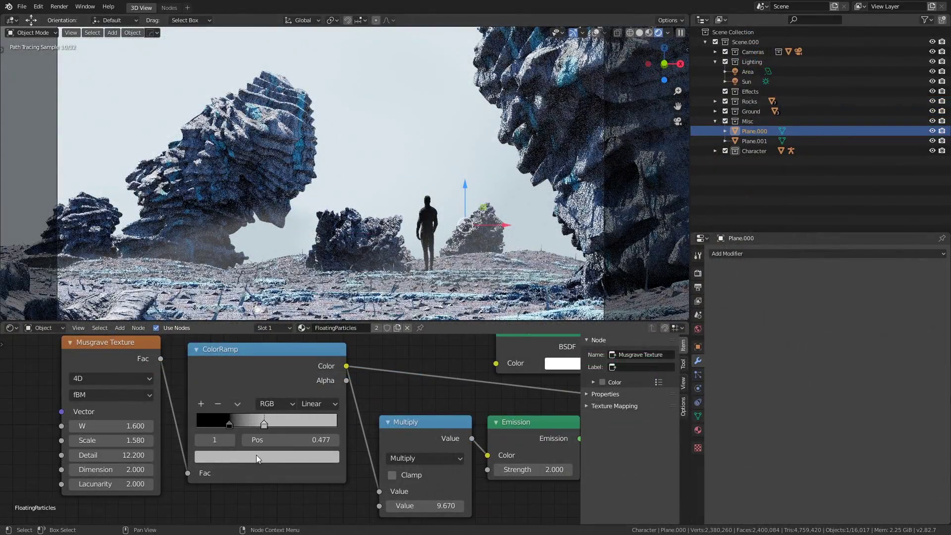
- Examine the full scene's World node tree in a maximized node editor, including the Light Path, RGB and HDR backgrounds, and restore the layout
click(257, 457)
drag(309, 293, 308, 267)
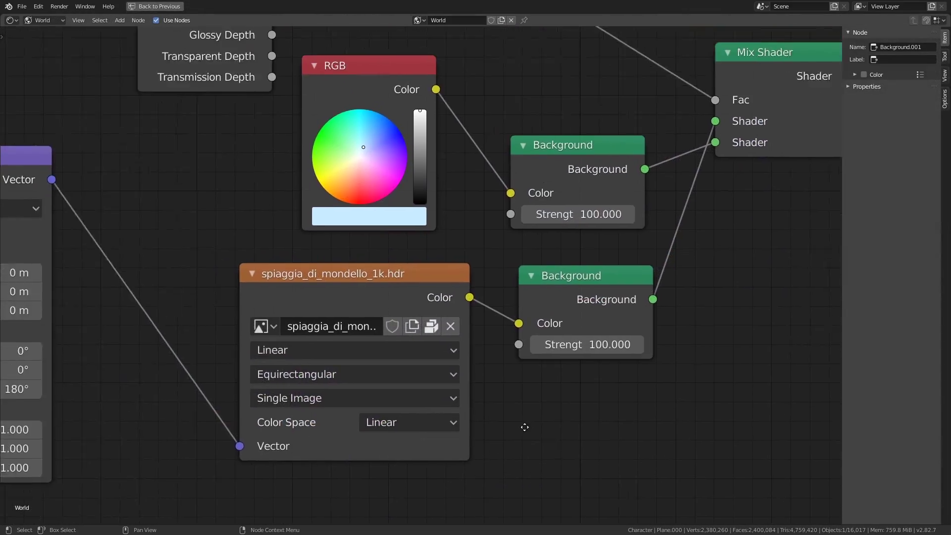
ctrl+middle_drag(515, 445, 507, 415)
scroll(462, 395, up, 3)
middle_drag(374, 356, 334, 318)
scroll(334, 318, up, 1)
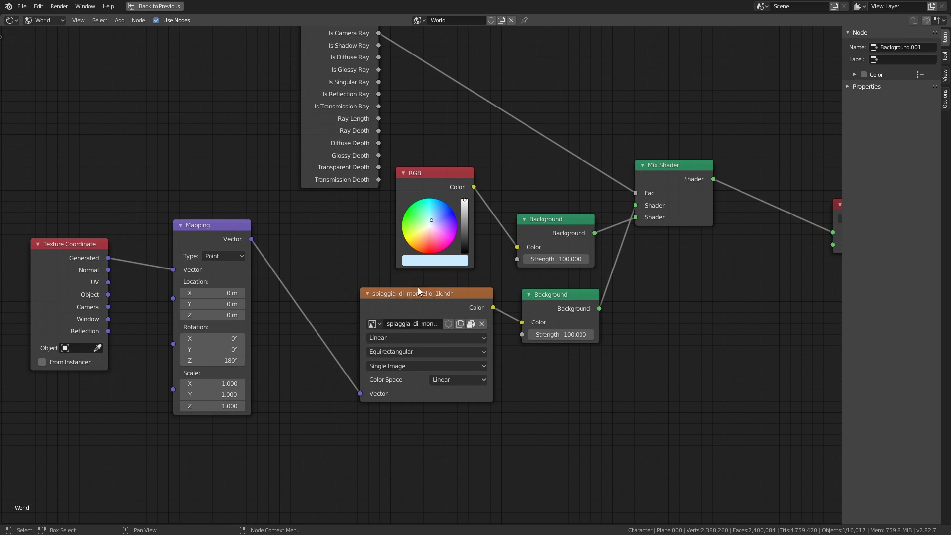
key(ctrl+space)
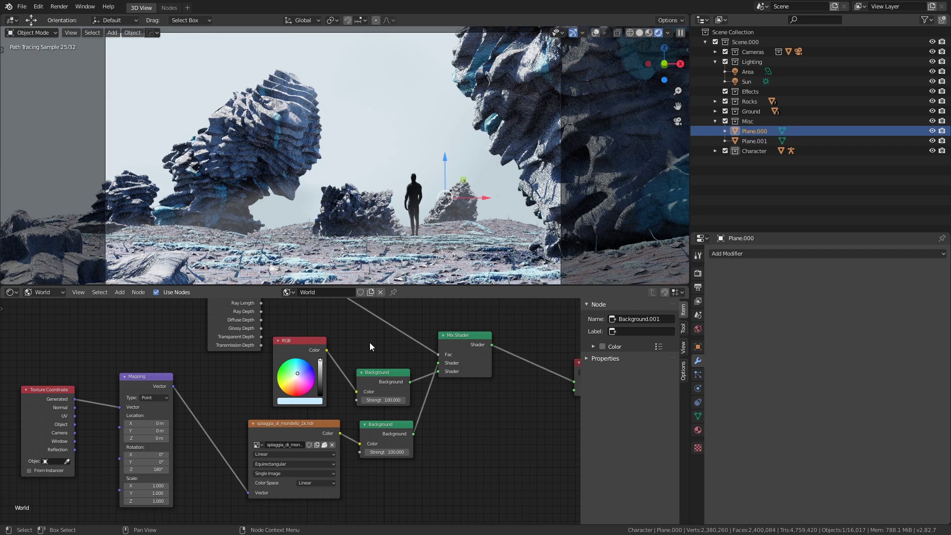
key(ctrl+space)
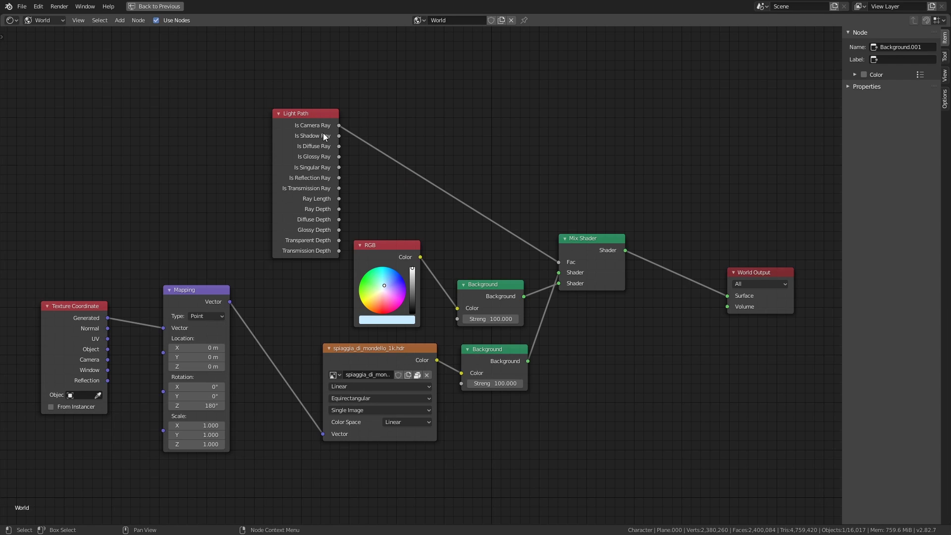
key(ctrl+space)
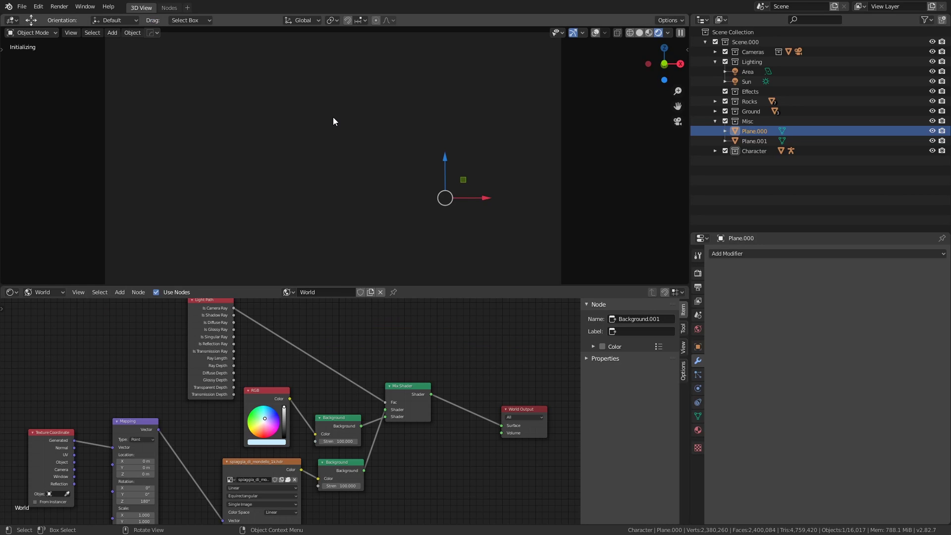
- Connect the HDR image's Background node directly to the World Output's Surface input to preview the environment image
scroll(282, 412, up, 3)
middle_drag(242, 350, 177, 329)
middle_drag(355, 350, 322, 273)
middle_drag(417, 438, 419, 390)
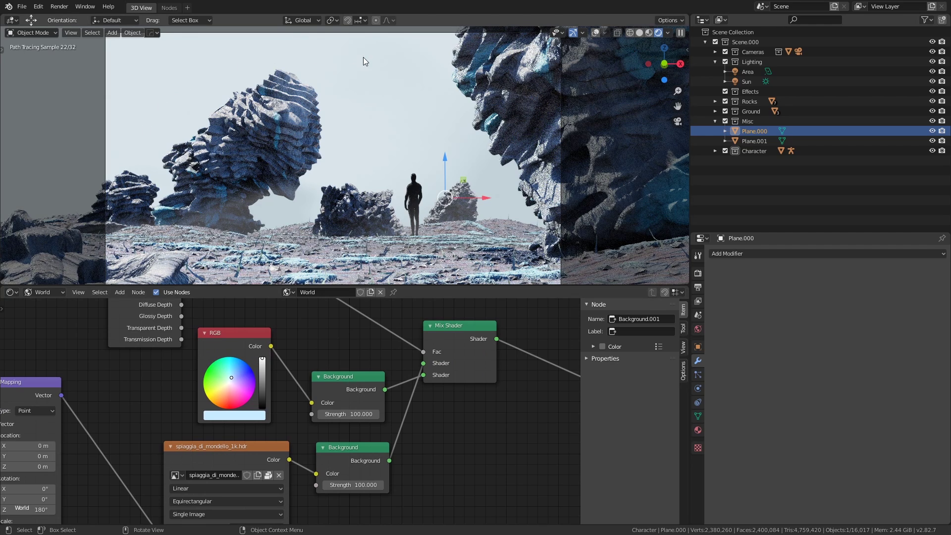
middle_drag(262, 420, 254, 371)
middle_drag(408, 355, 240, 436)
drag(240, 436, 460, 364)
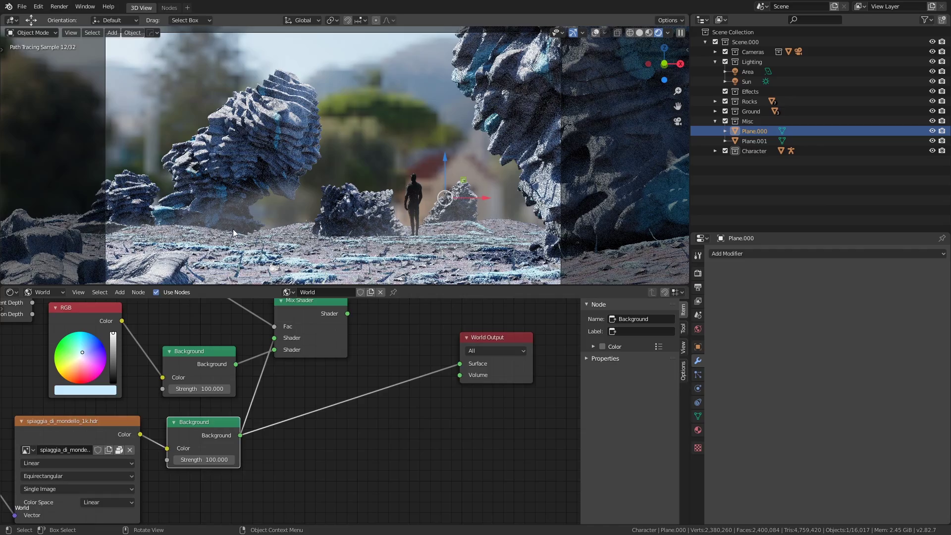
- Restore the Mix Shader's connection to the World Output's Surface input and deselect Plane.000
middle_drag(373, 327, 432, 355)
ctrl+shift+click(387, 364)
middle_drag(192, 411, 252, 422)
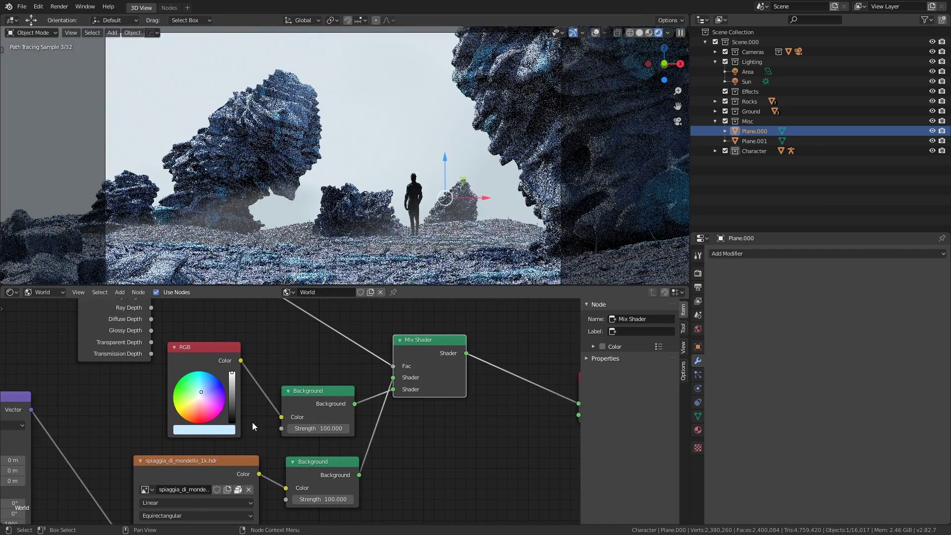
click(211, 384)
click(189, 403)
click(201, 392)
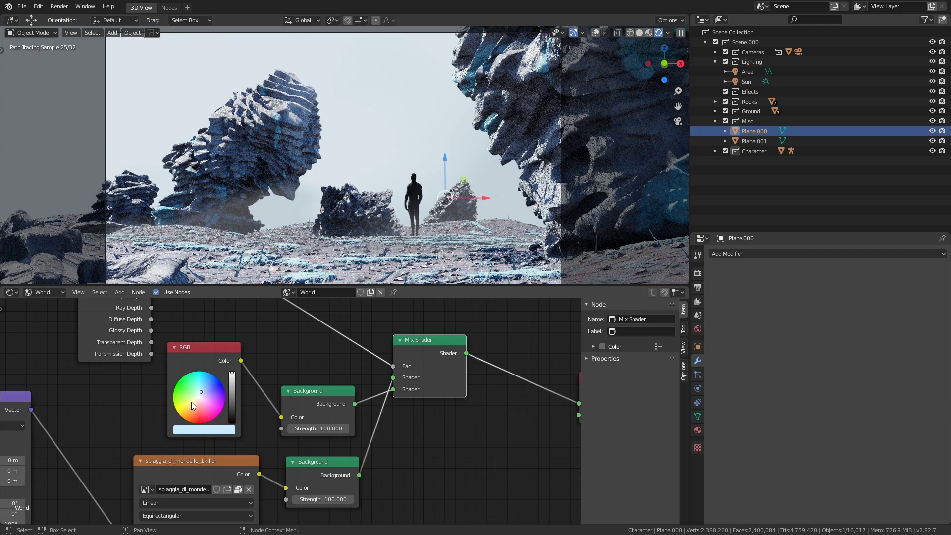
click(417, 152)
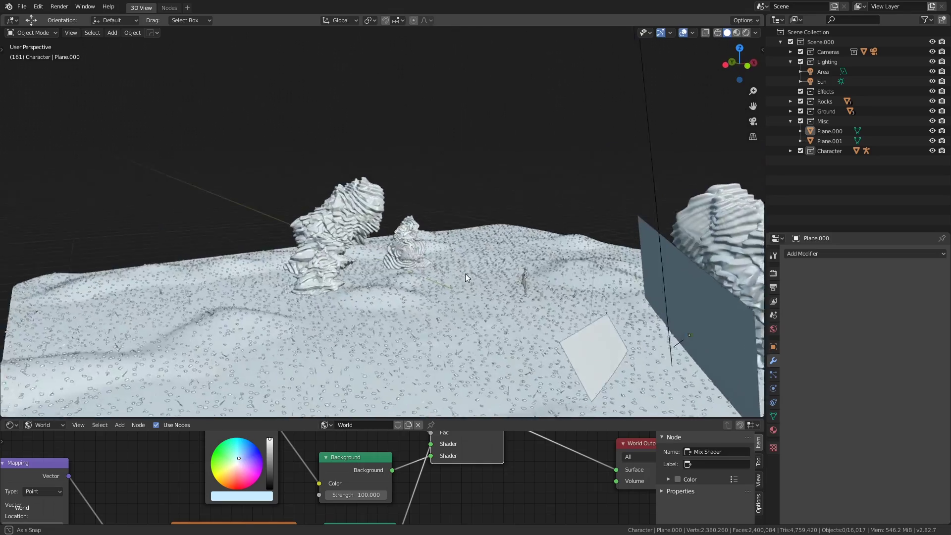
- Select the large rock Cube.004, inspect its low-poly cage in Edit Mode with face selection, and return to Object Mode
mouse_move(465, 273)
middle_down()
mouse_move(399, 245)
mouse_move(369, 247)
mouse_move(461, 247)
middle_up()
click(461, 247)
key(ctrl+Tab)
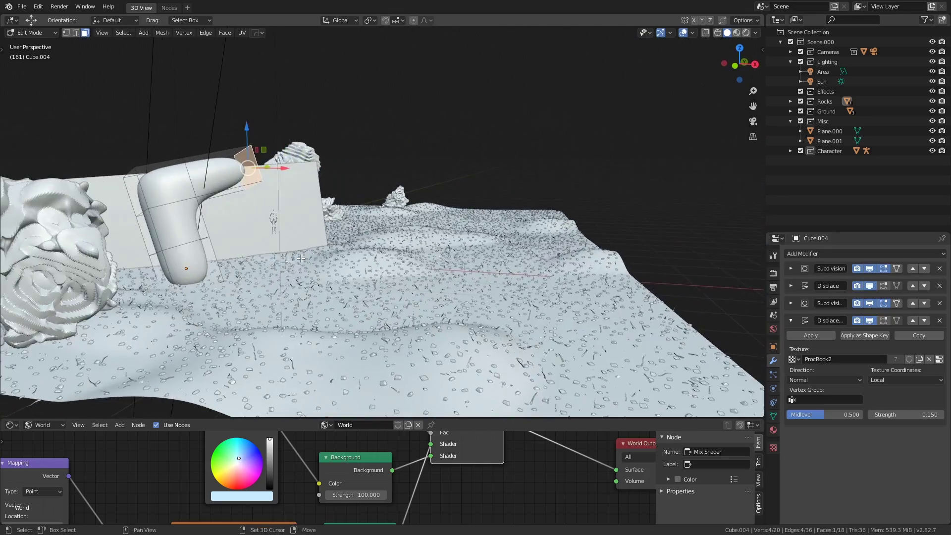
middle_drag(300, 258, 457, 295)
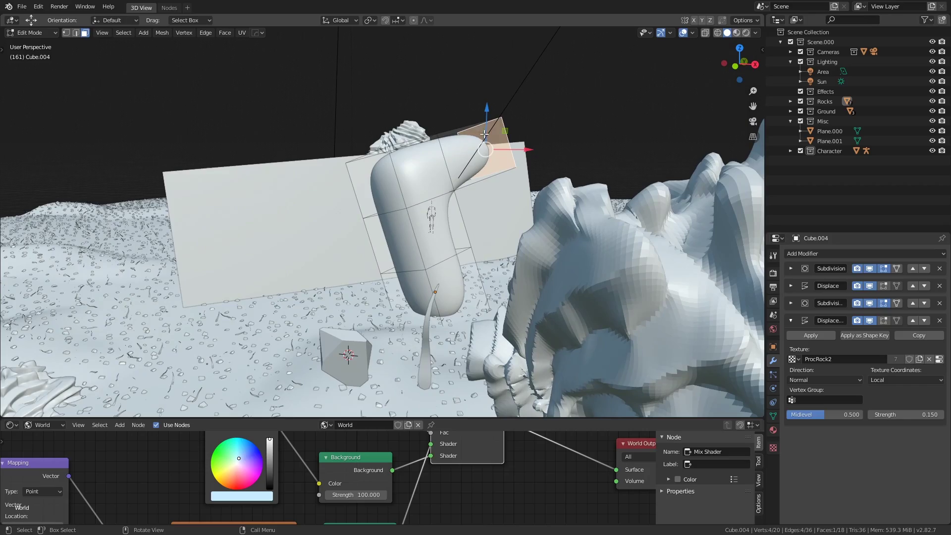
key(ctrl+Tab)
click(439, 144)
- Inspect the source objects beside the rocks, selecting the GroundRockSmall stone and the Flora blade
scroll(421, 272, up, 2)
scroll(391, 277, down, 2)
scroll(361, 284, down, 5)
shift+middle_drag(362, 283, 405, 251)
scroll(406, 251, up, 4)
scroll(411, 239, up, 4)
click(382, 234)
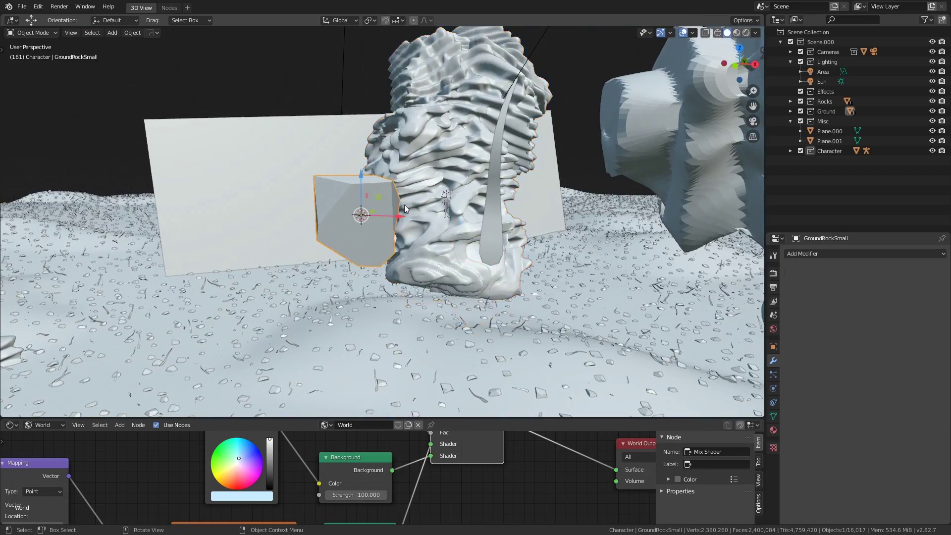
middle_drag(404, 204, 415, 242)
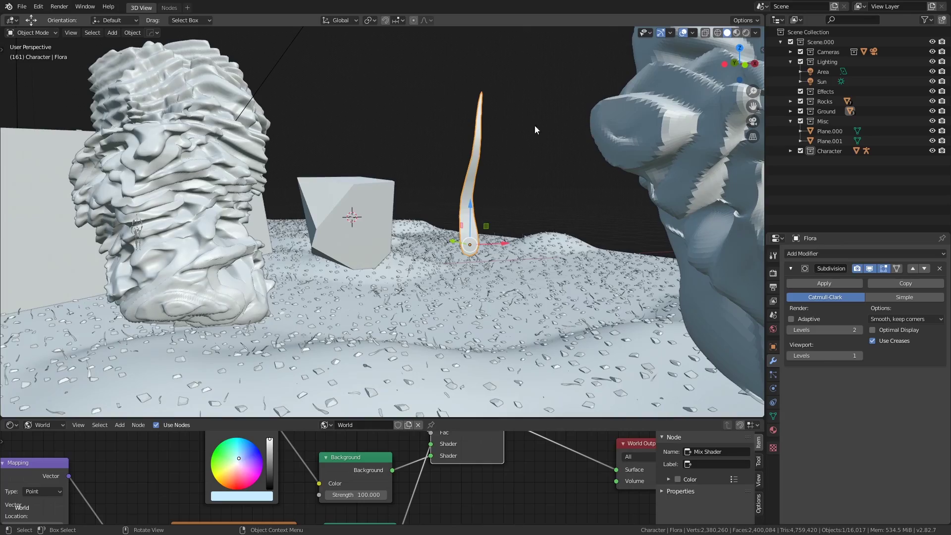
scroll(468, 211, down, 7)
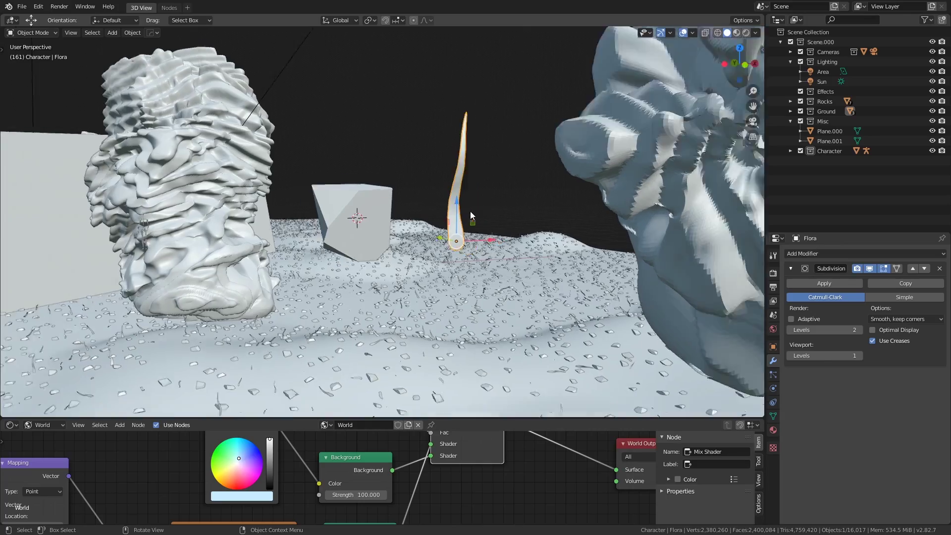
- Look over the scattered ground and the figure, and return to the camera view with rendered shading
middle_drag(429, 225, 379, 243)
scroll(430, 252, up, 4)
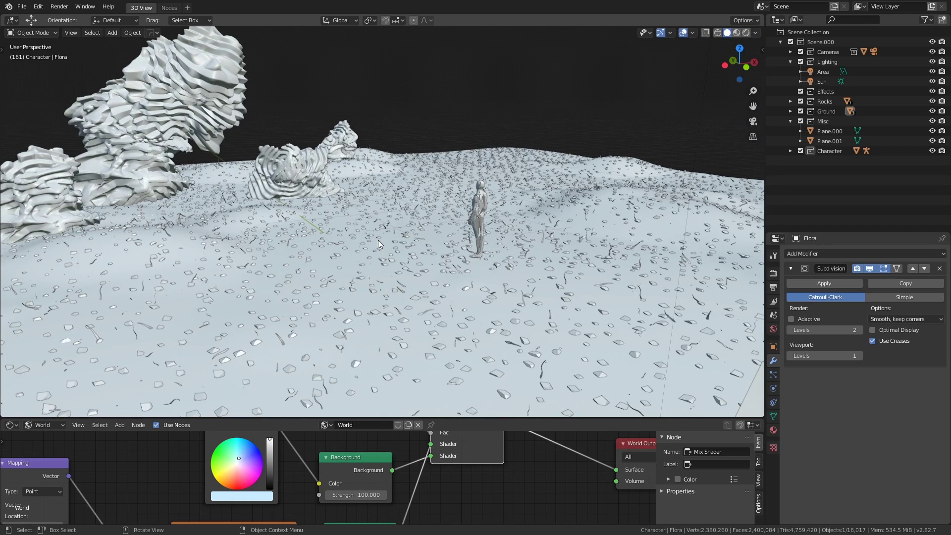
key(KP_0)
key(shift+z)
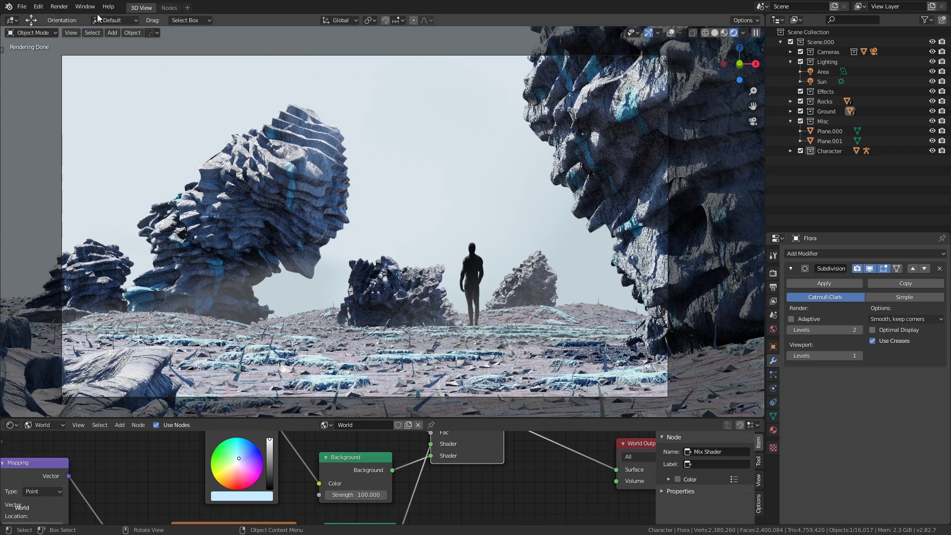
- Show the splash screen with its version number and recent files, and dismiss it
click(8, 7)
click(18, 19)
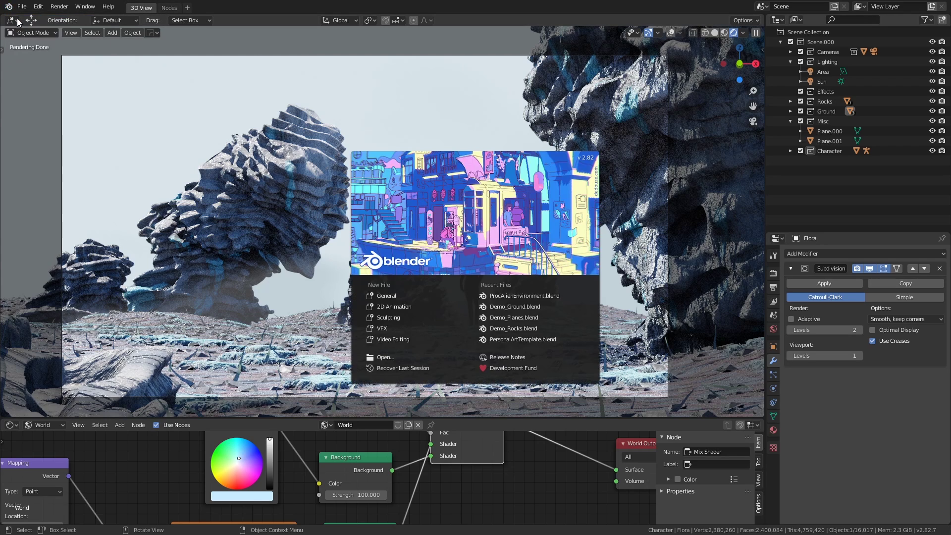
click(618, 374)
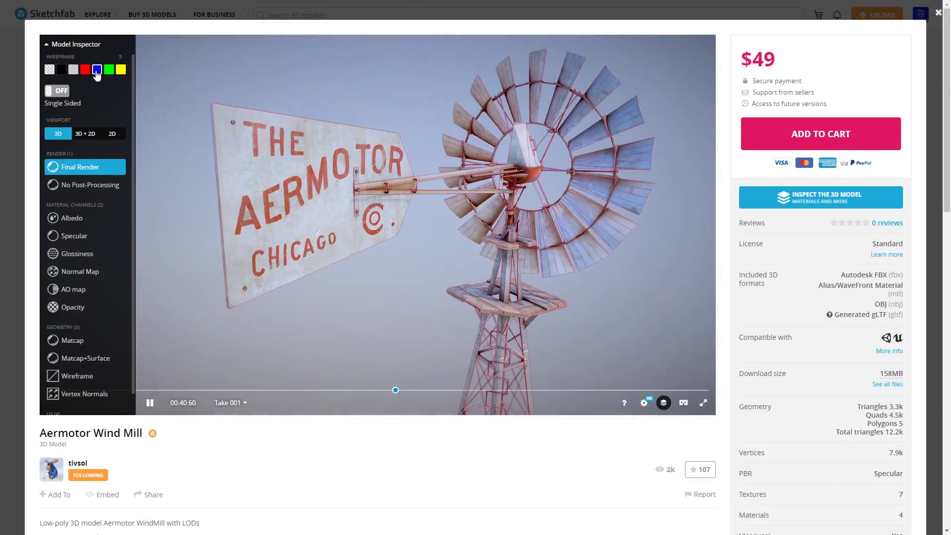
- Switch to Sketchfab and show the Aermotor Wind Mill model with a blue wireframe in the Model Inspector
click(96, 71)
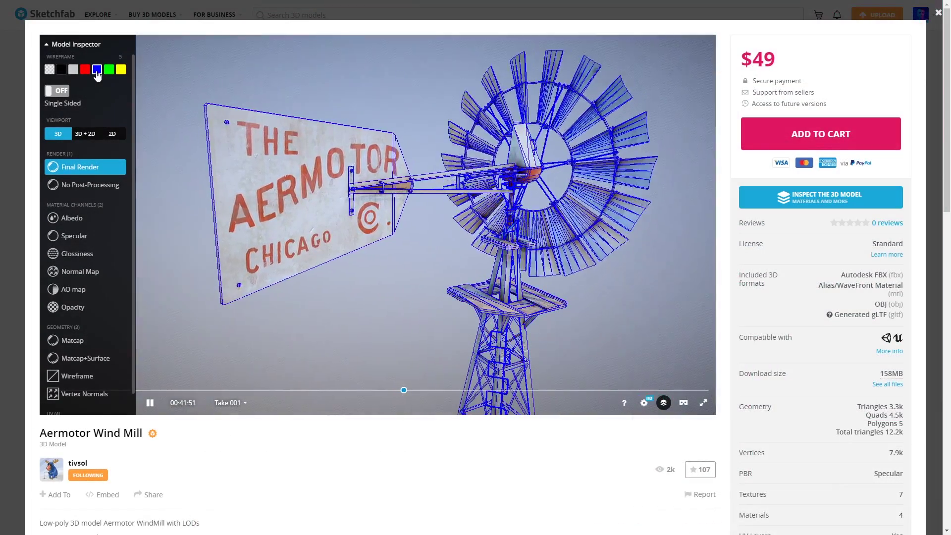
- Inspect the windmill model's Albedo, Specular, Glossiness and Normal Map material channels one after another
click(67, 220)
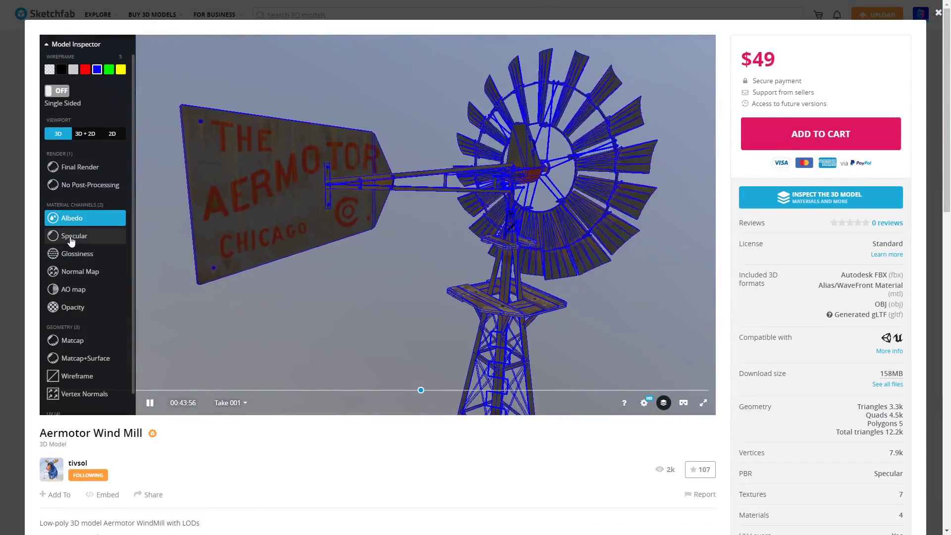
click(70, 237)
click(71, 256)
click(73, 273)
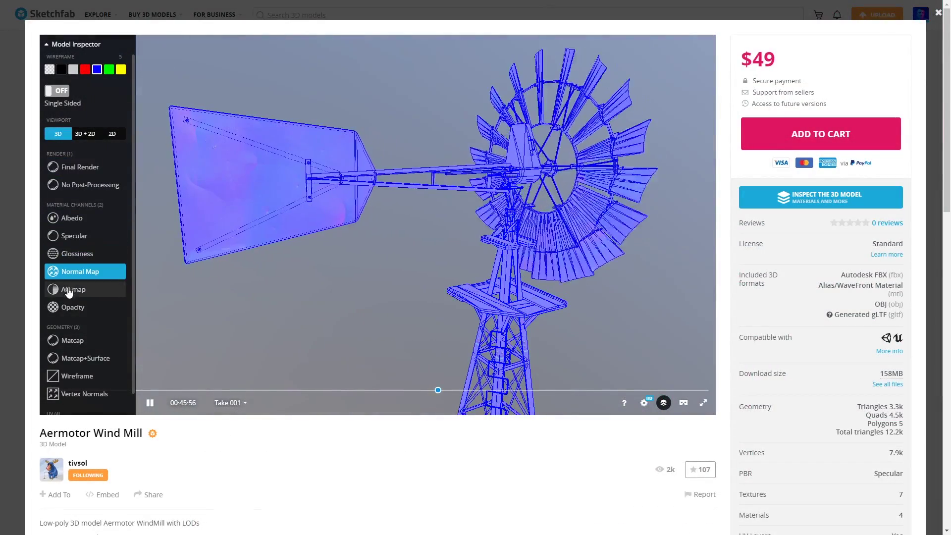
- Browse the Sketchfab store's grid of 3D models for sale
scroll(476, 267, down, 3)
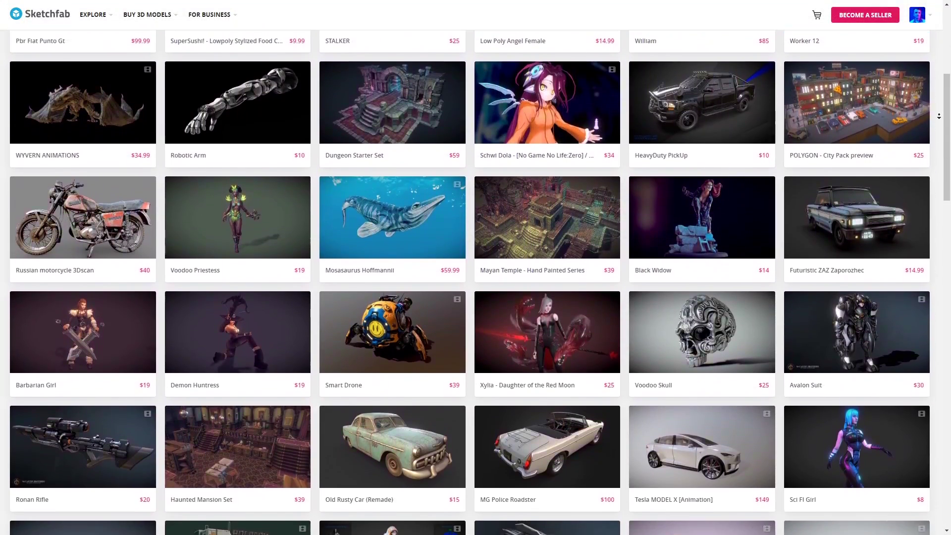
scroll(938, 116, down, 4)
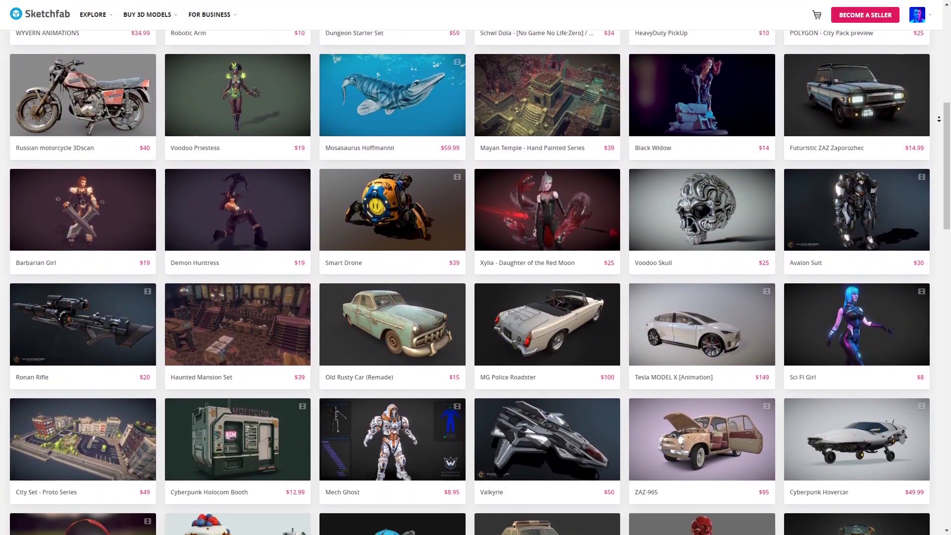
scroll(939, 119, down, 4)
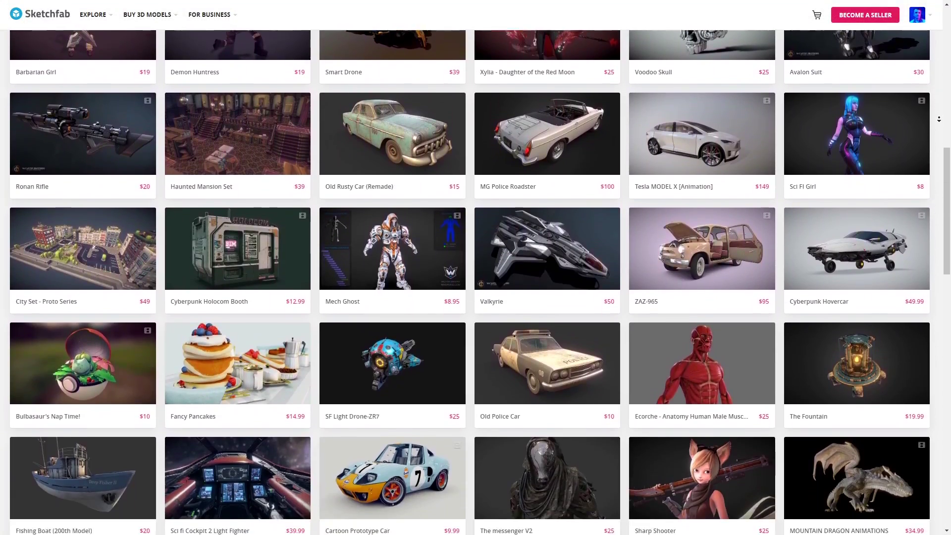
scroll(938, 119, down, 2)
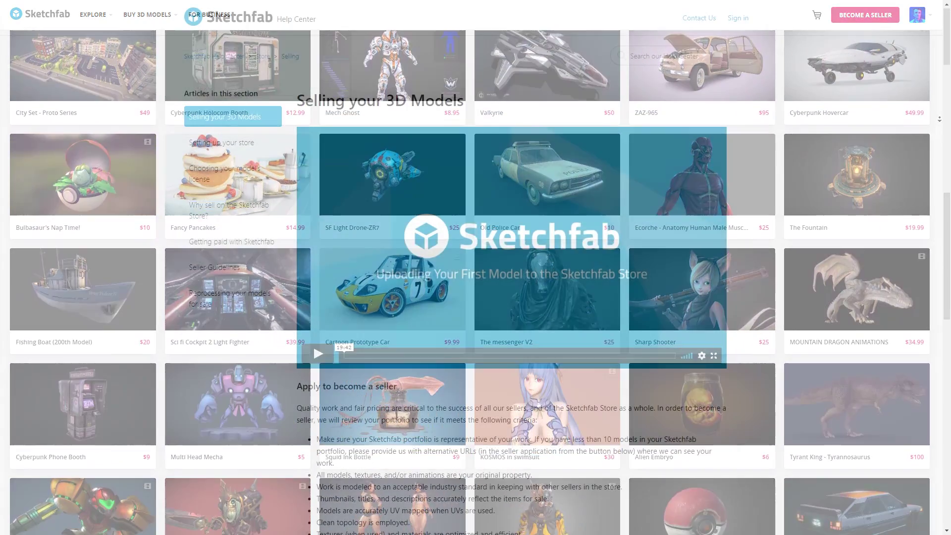